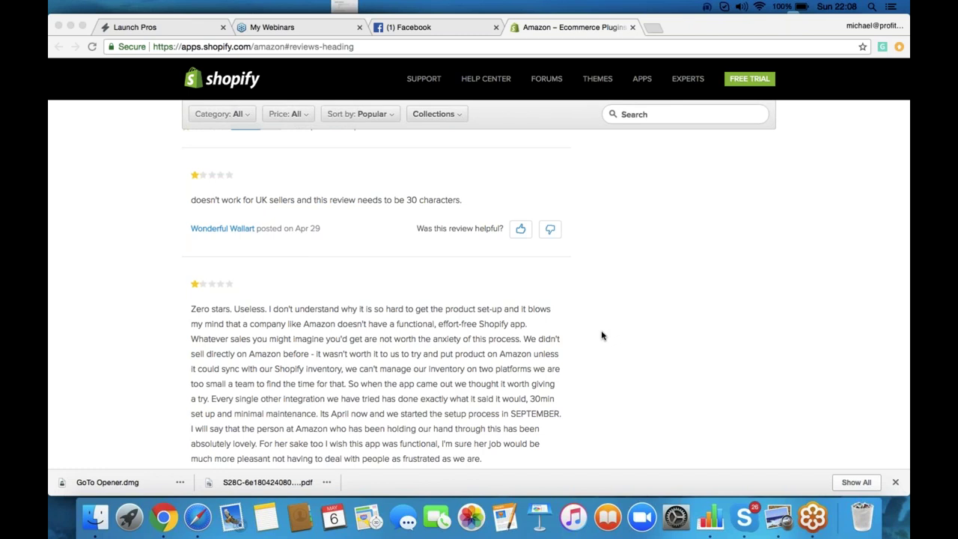
Step: Read through the one-star merchant reviews of the Amazon app in the Shopify App Store
scroll(601, 335, down, 10)
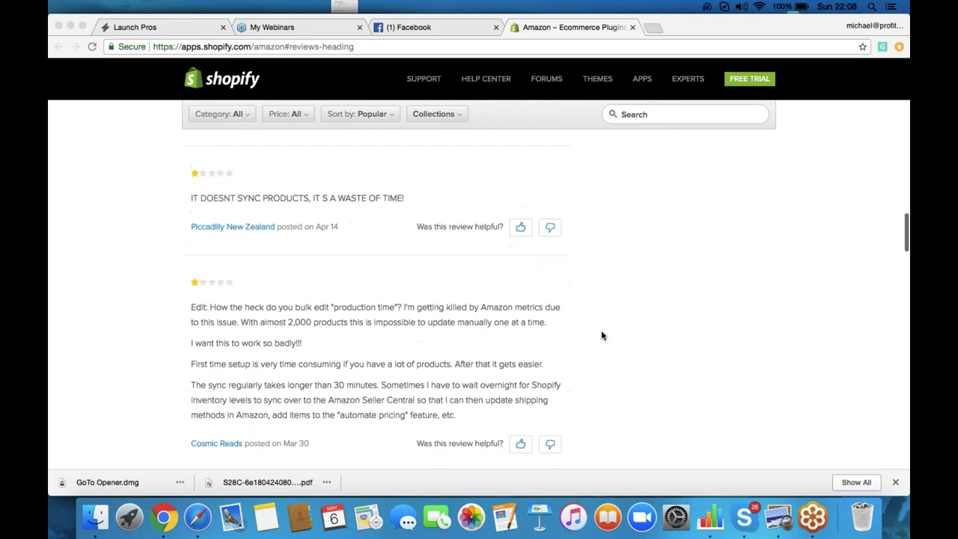
scroll(602, 335, down, 2)
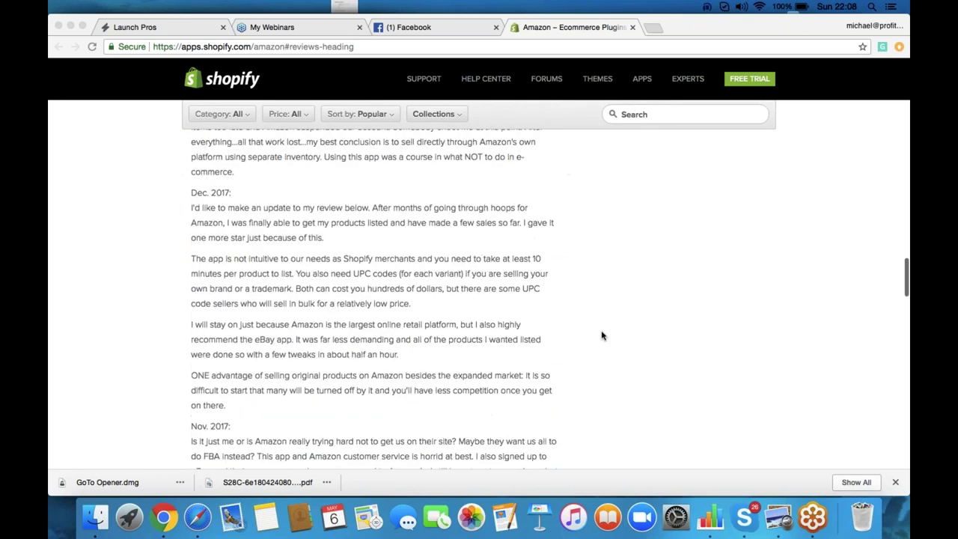
scroll(602, 335, down, 2)
scroll(601, 335, up, 20)
scroll(601, 335, up, 5)
scroll(599, 336, down, 5)
scroll(543, 306, down, 5)
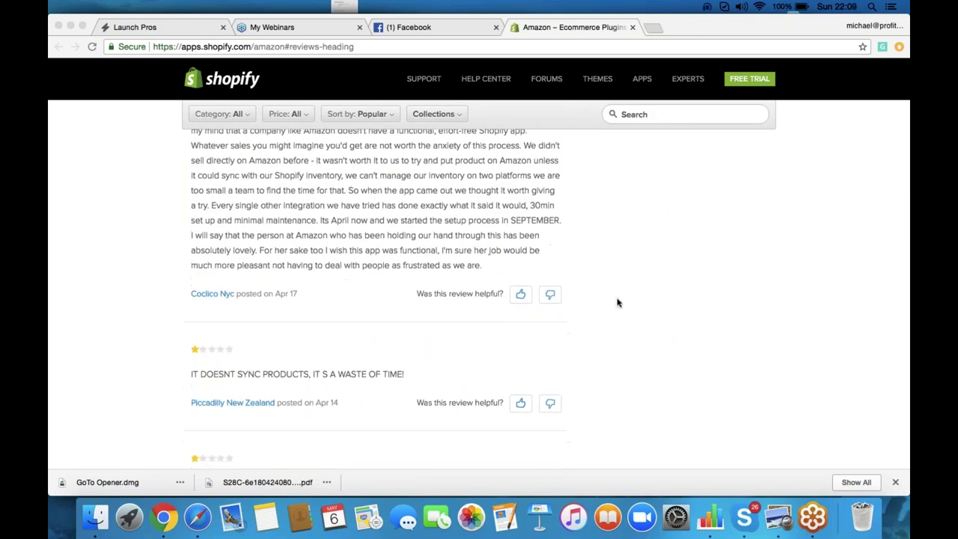
scroll(617, 303, down, 2)
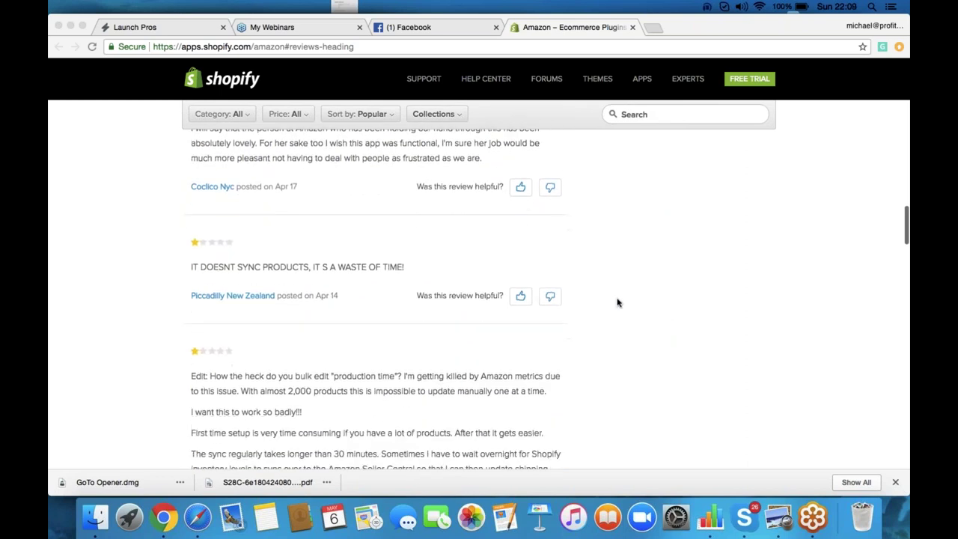
scroll(617, 302, down, 3)
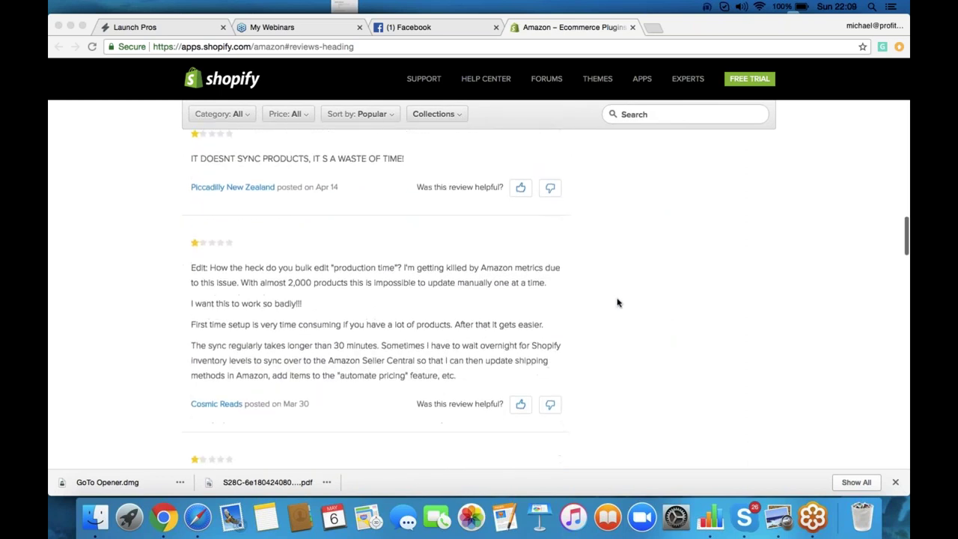
scroll(618, 302, down, 1)
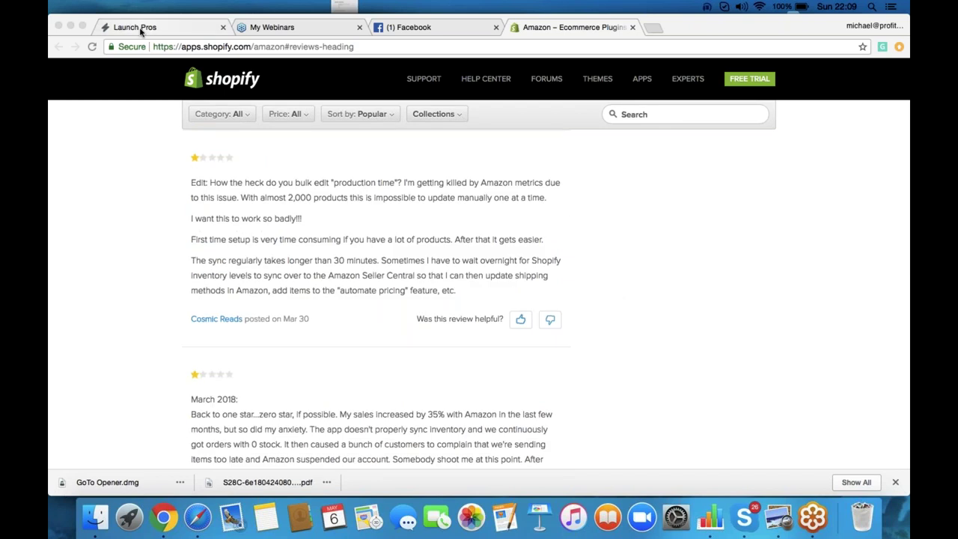
Step: Switch to LaunchPros, open the Academy and sign in with the account e-mail and password
click(140, 30)
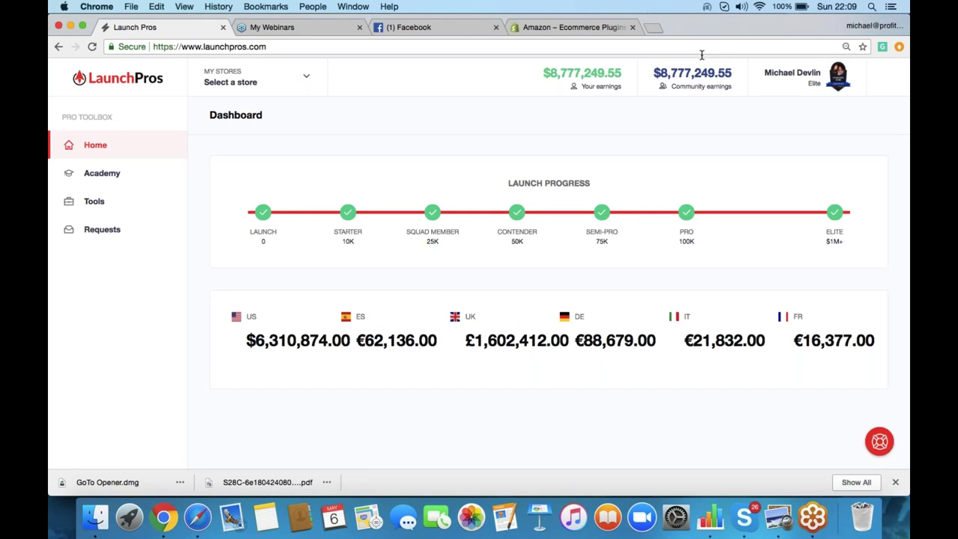
click(120, 176)
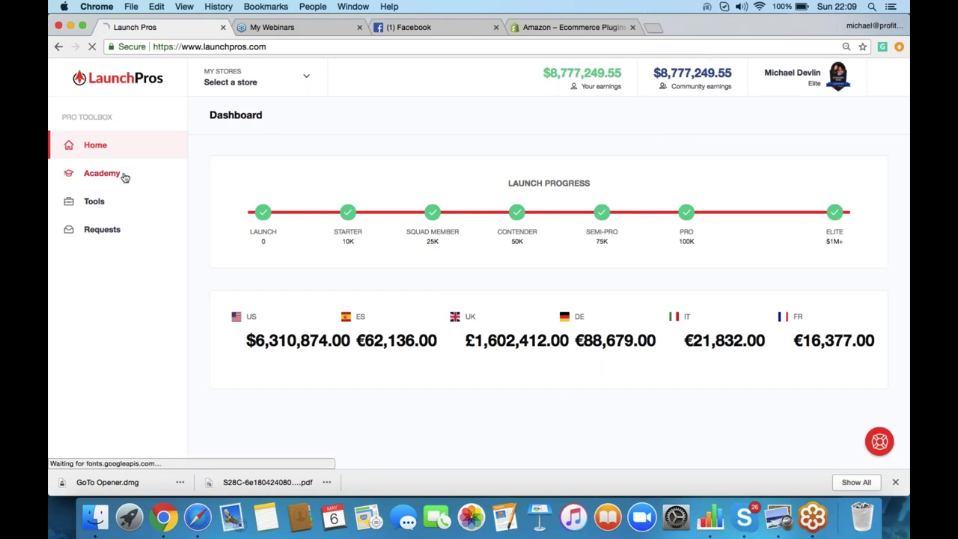
click(458, 274)
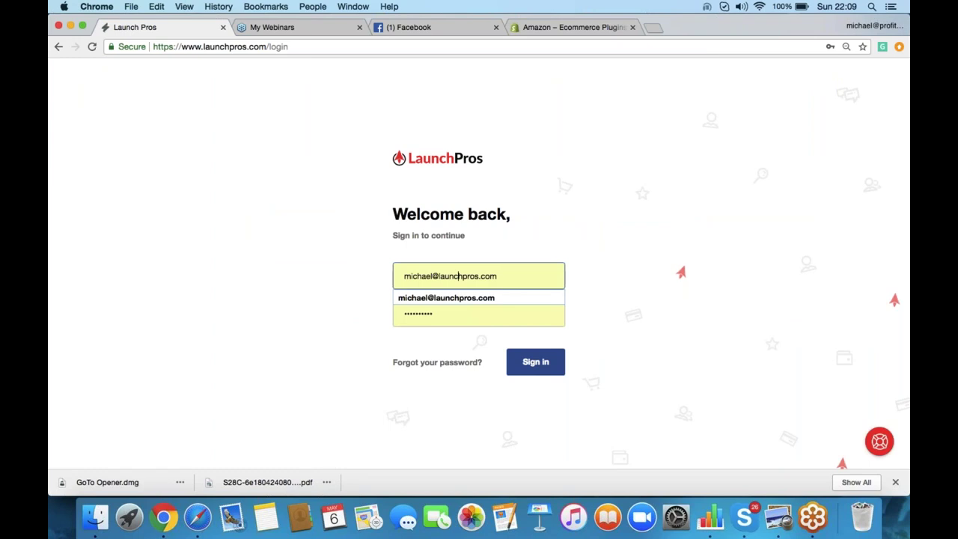
click(476, 297)
double_click(464, 310)
key(BackSpace)
text(••••••••••)
key(Return)
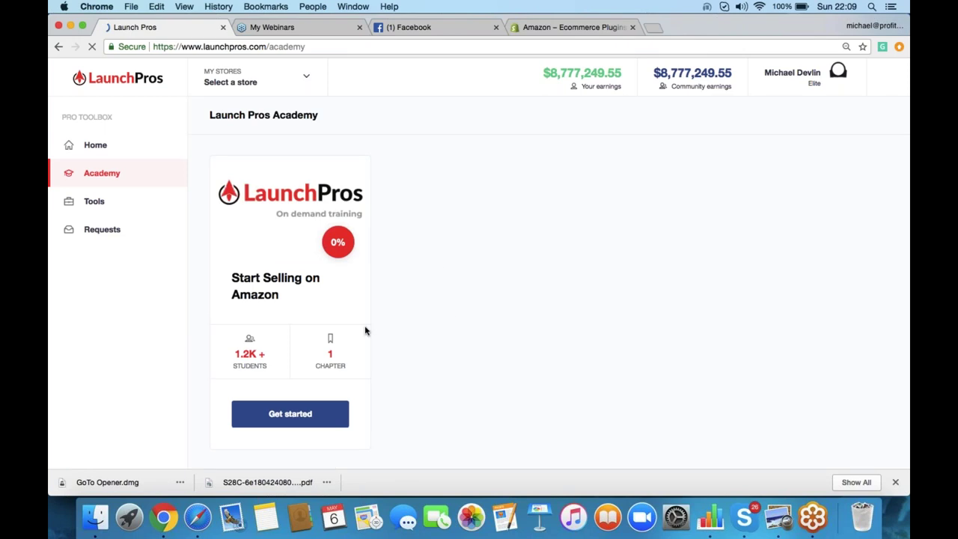
Step: Open the Start Selling on Amazon course and look through its list of modules
click(306, 415)
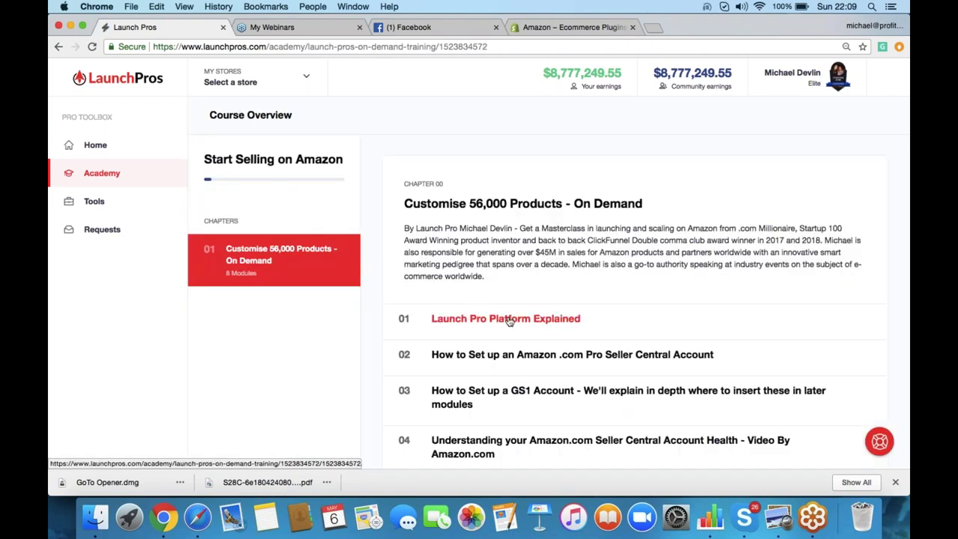
scroll(508, 321, down, 5)
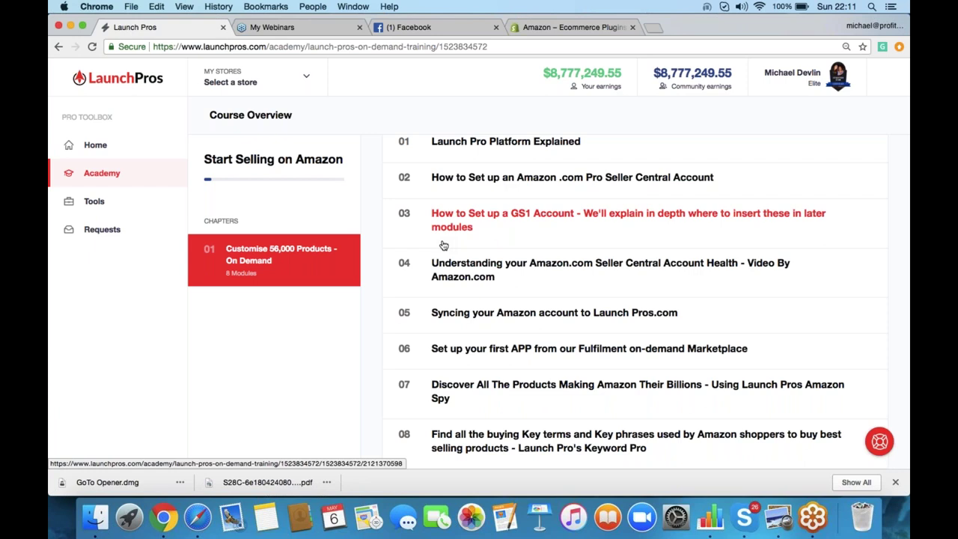
scroll(445, 245, up, 2)
scroll(443, 246, up, 3)
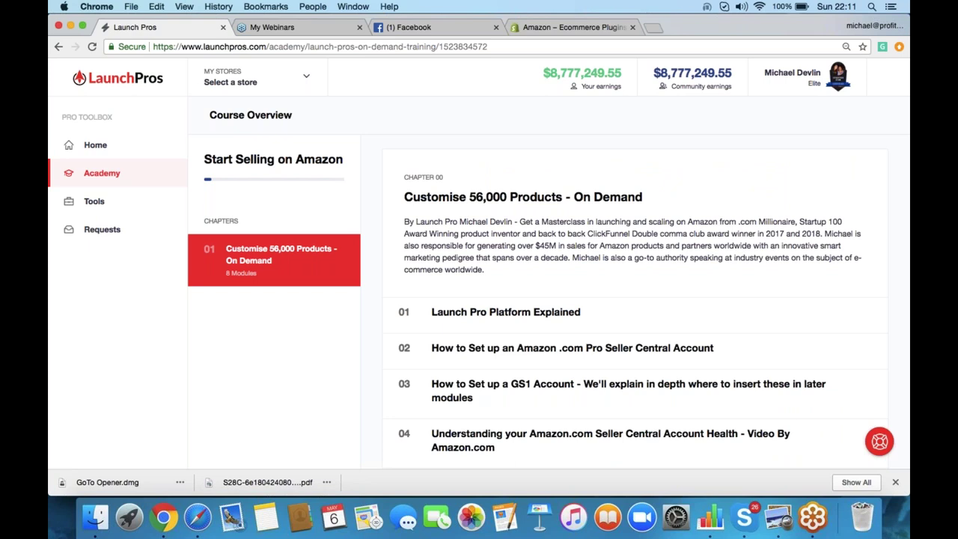
Step: Open the Amazon Spy tool and re-run the recent USA search for "long sleeve sports Tees"
click(140, 208)
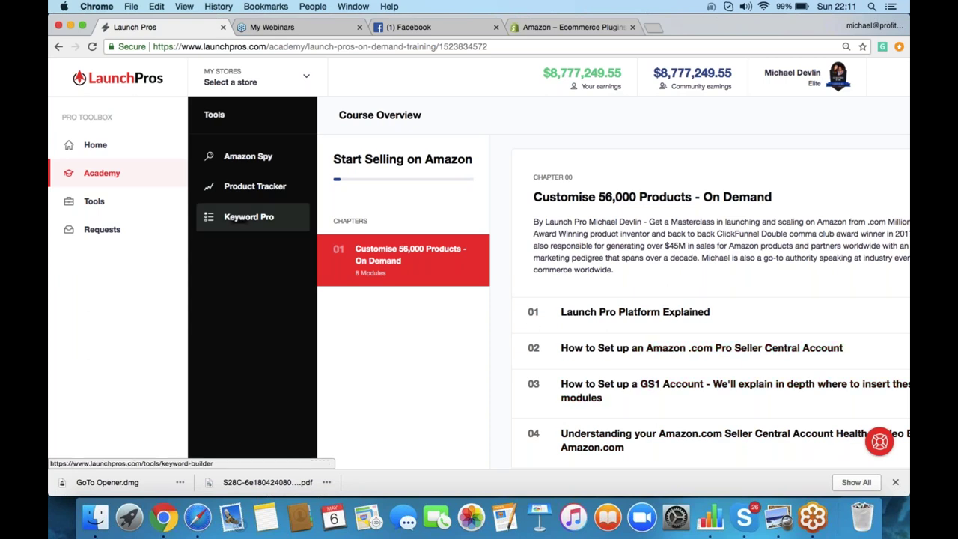
click(248, 156)
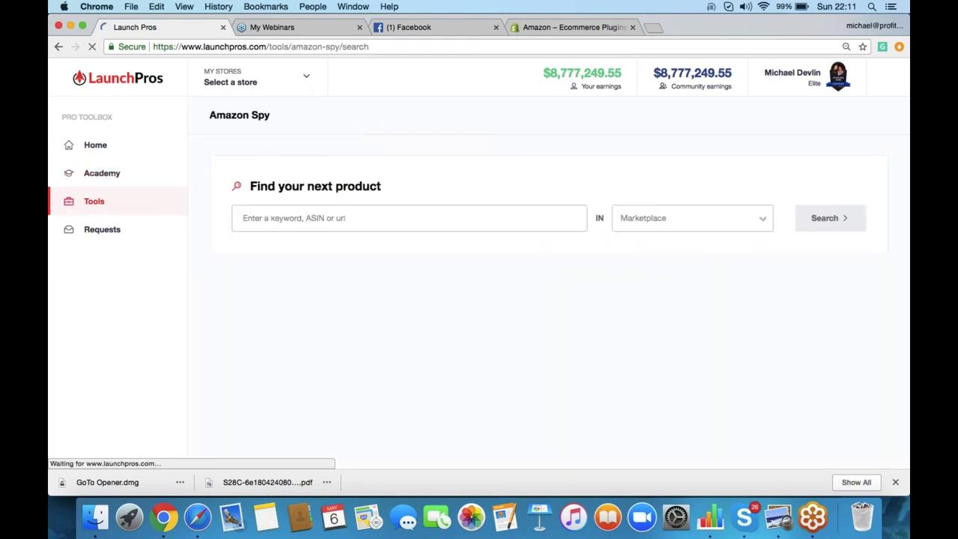
click(367, 218)
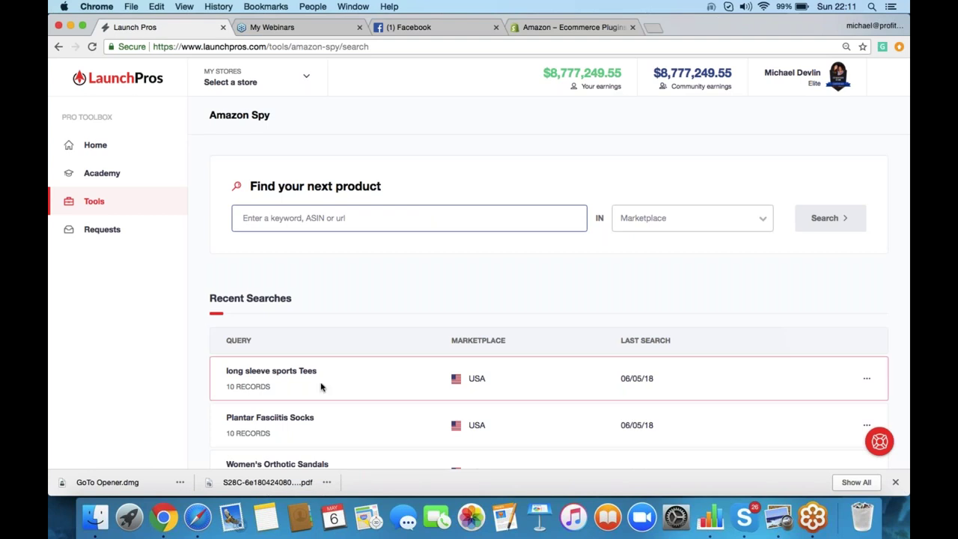
click(866, 383)
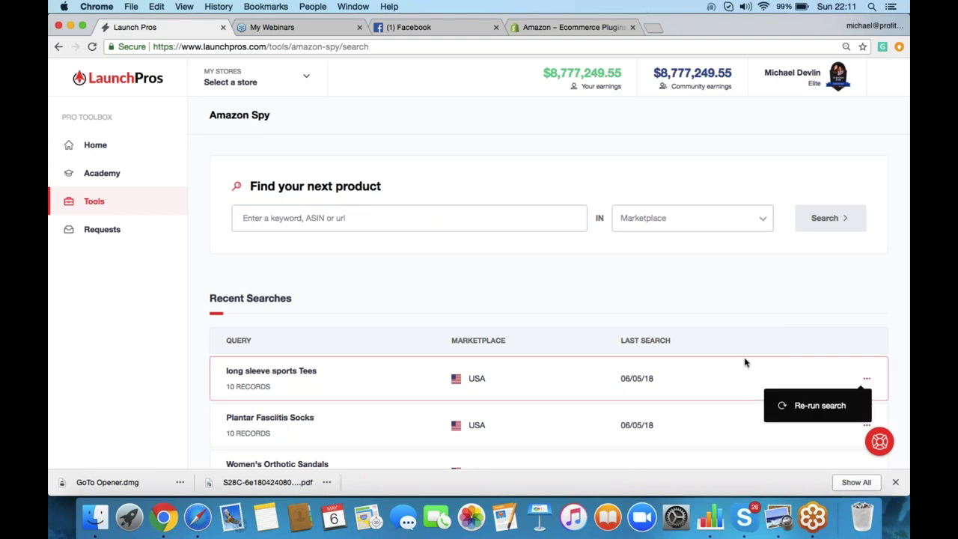
click(812, 405)
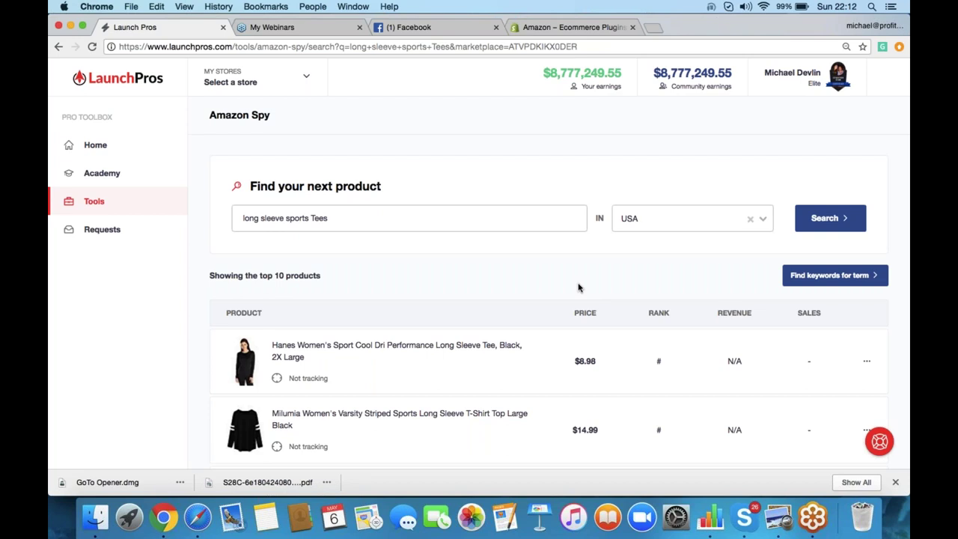
Step: Look through the products and prices in the Amazon Spy results
scroll(579, 287, down, 5)
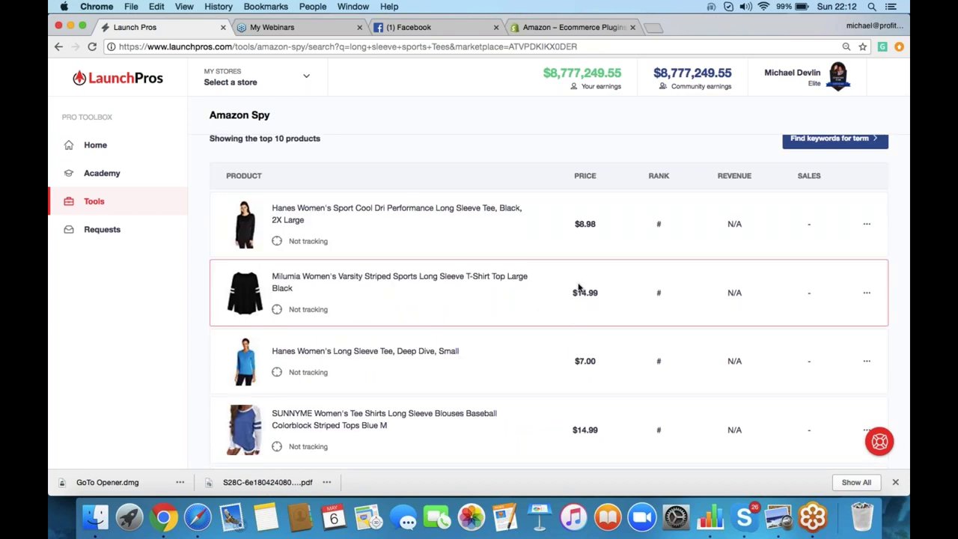
scroll(578, 288, down, 6)
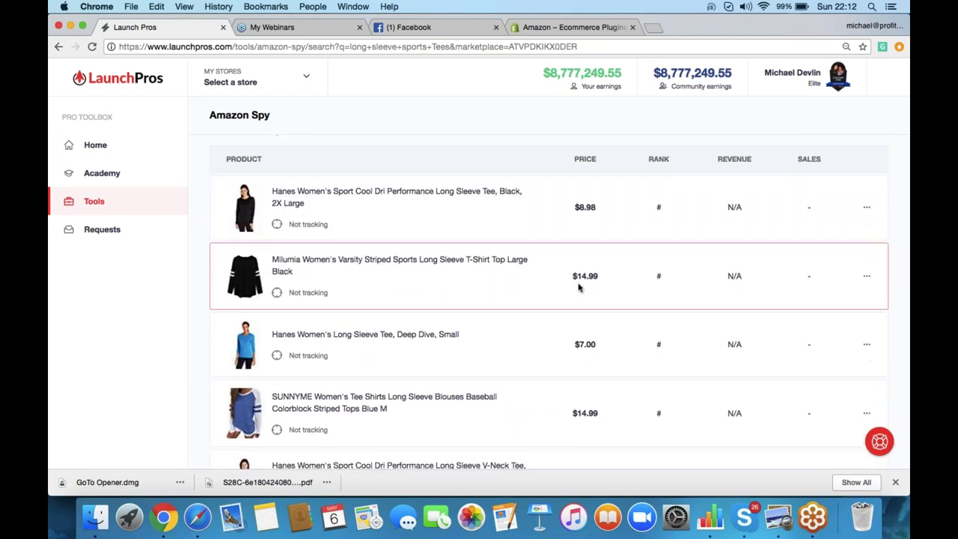
scroll(579, 288, down, 3)
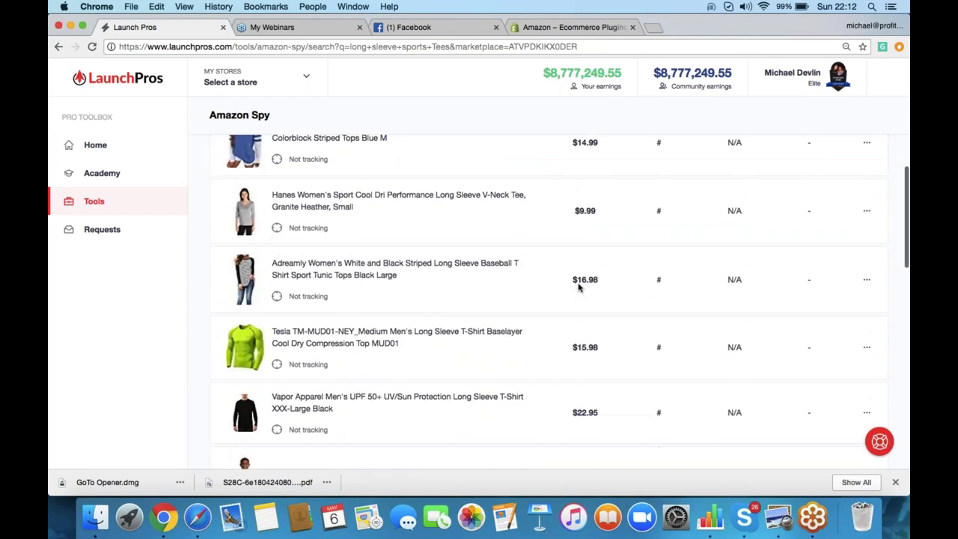
scroll(579, 287, down, 2)
scroll(579, 287, up, 6)
scroll(578, 287, up, 8)
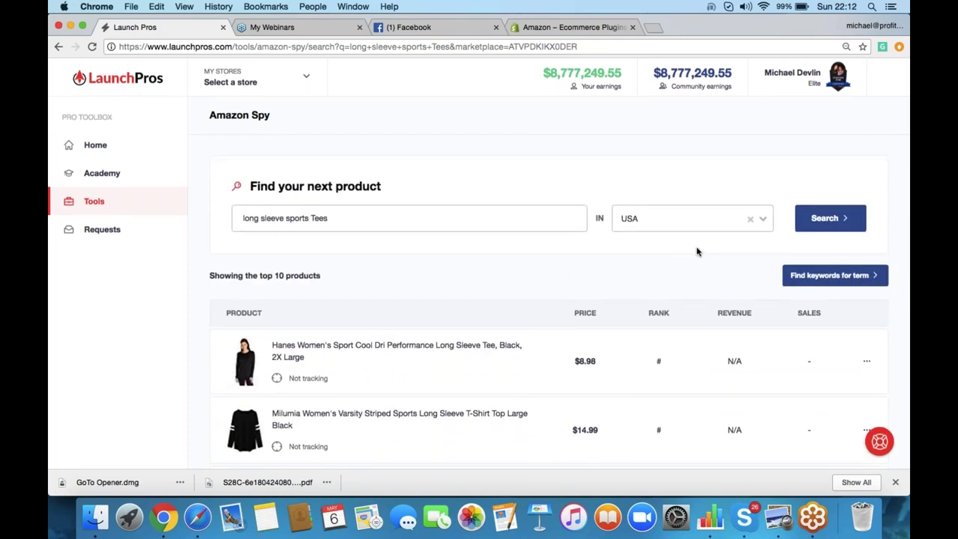
Step: Leave the search results, reopen the Start Selling on Amazon course in the Academy and review its modules
click(59, 46)
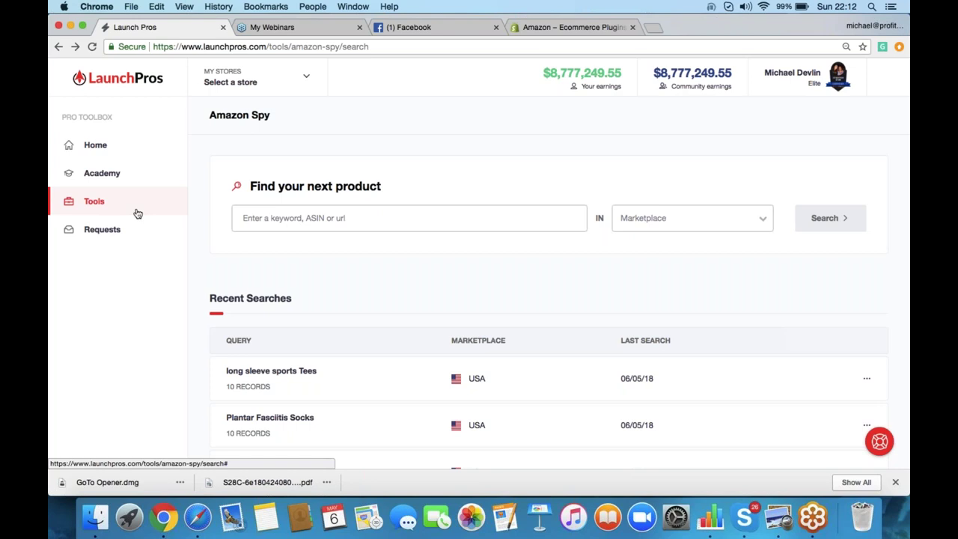
click(133, 185)
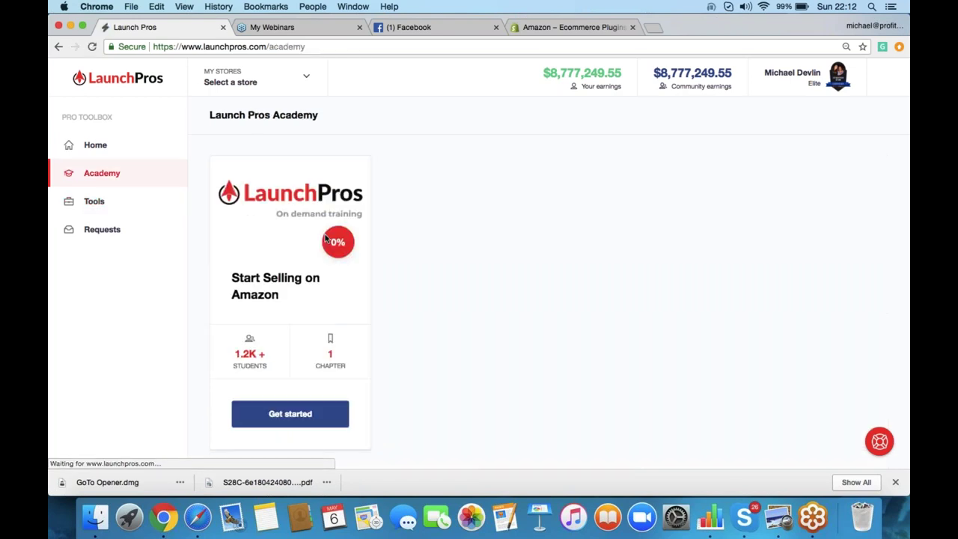
click(289, 414)
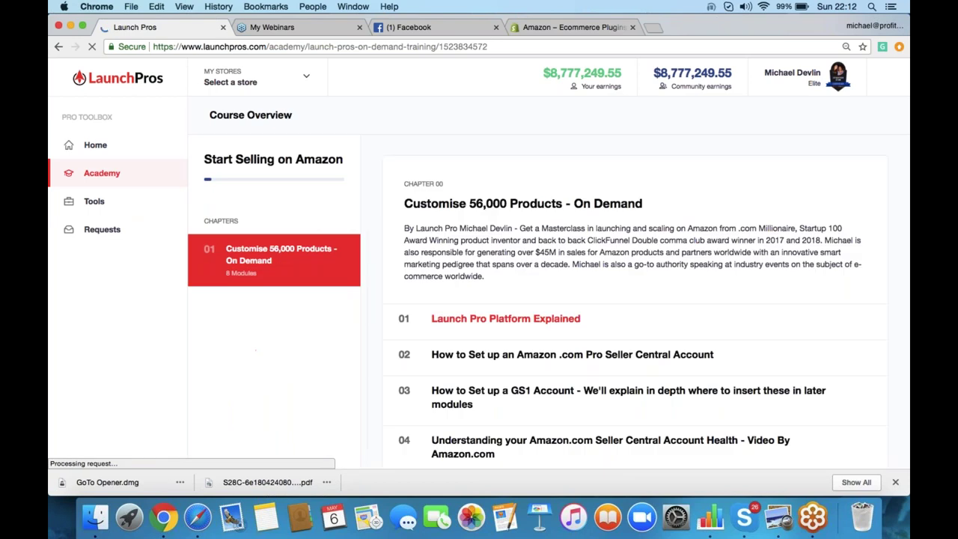
scroll(521, 348, down, 3)
scroll(521, 346, down, 1)
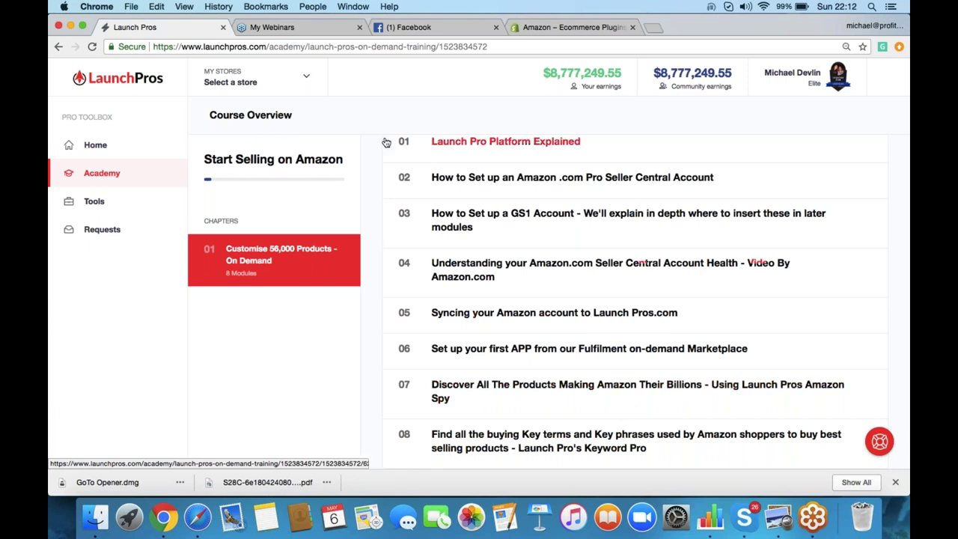
Step: Select the LaunchPros Tees store and open its Custom Cat app
click(303, 88)
click(291, 119)
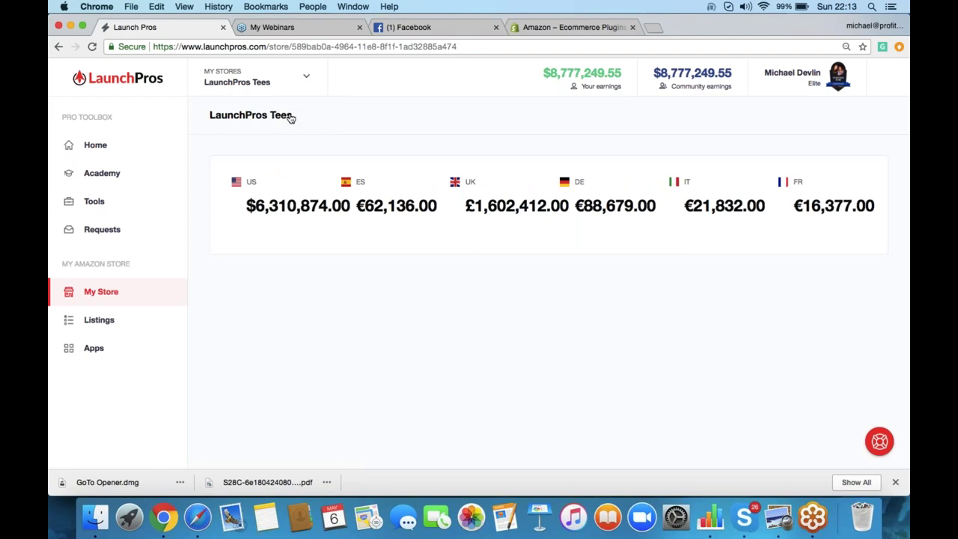
click(129, 350)
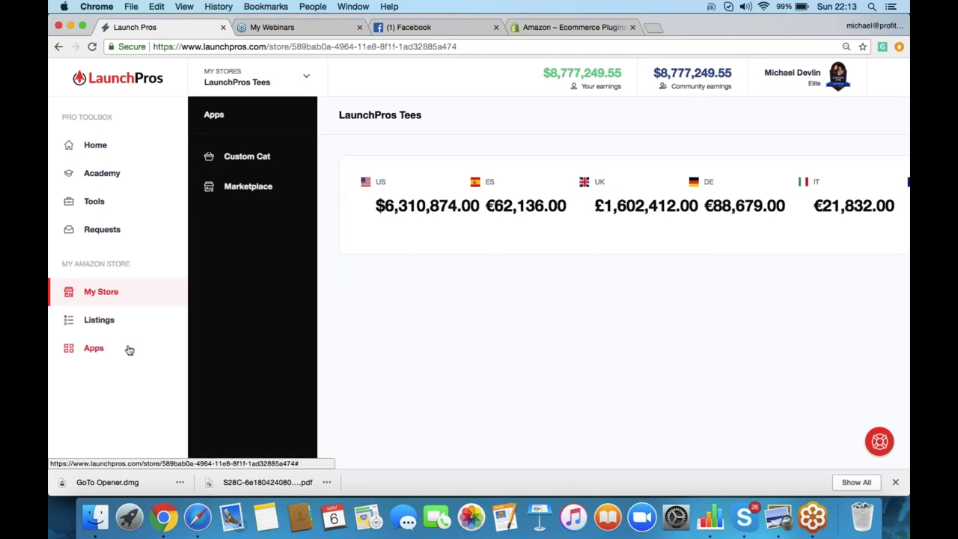
click(278, 166)
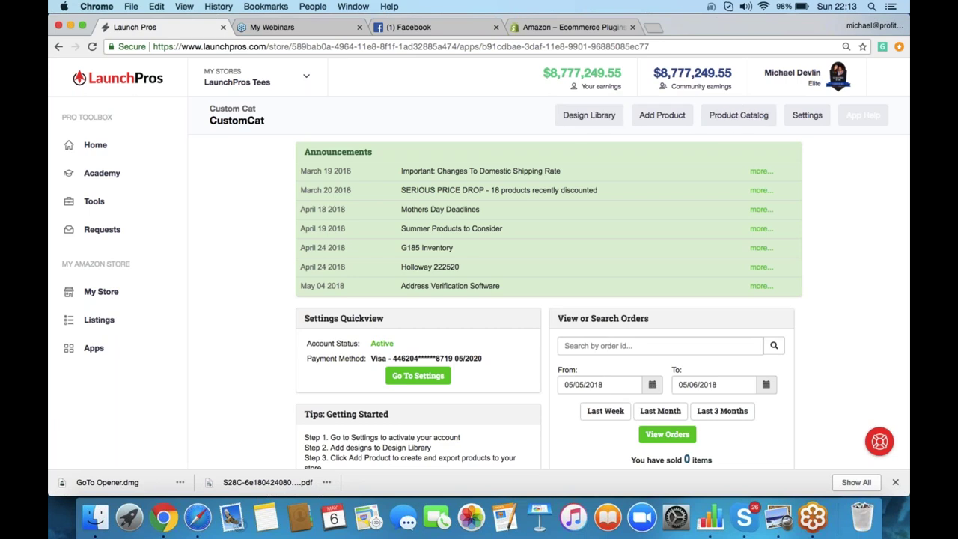
Step: Start adding a product with the Direct to Garment decoration method and Front Only design placement
click(682, 125)
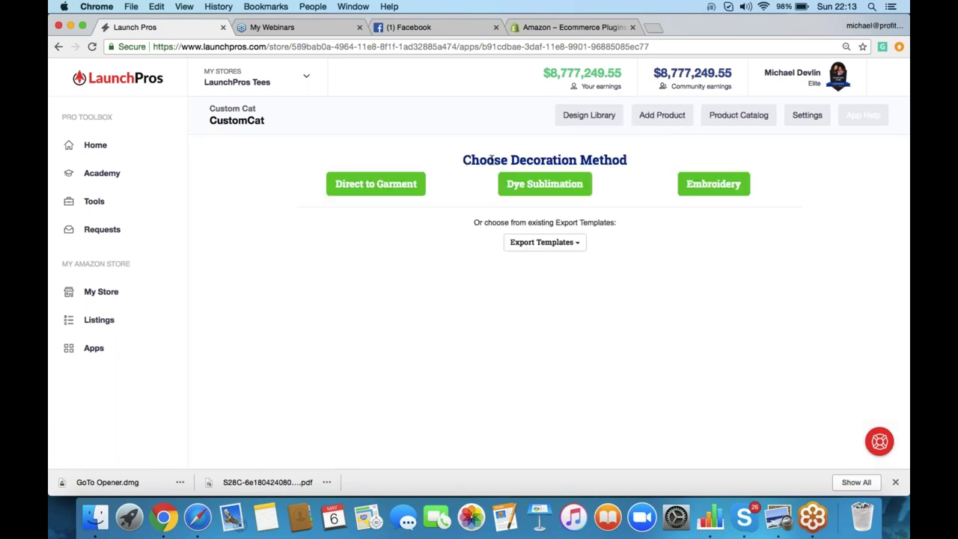
click(400, 192)
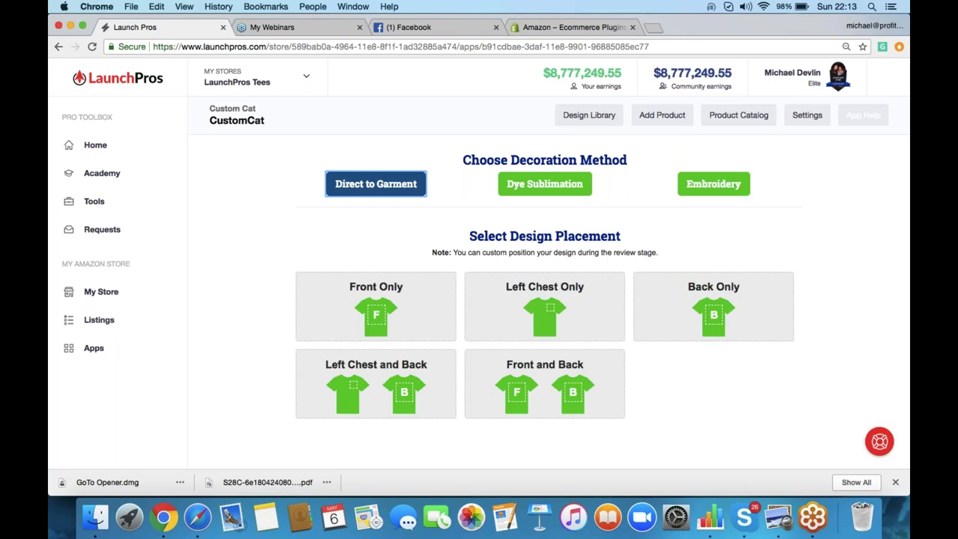
click(382, 314)
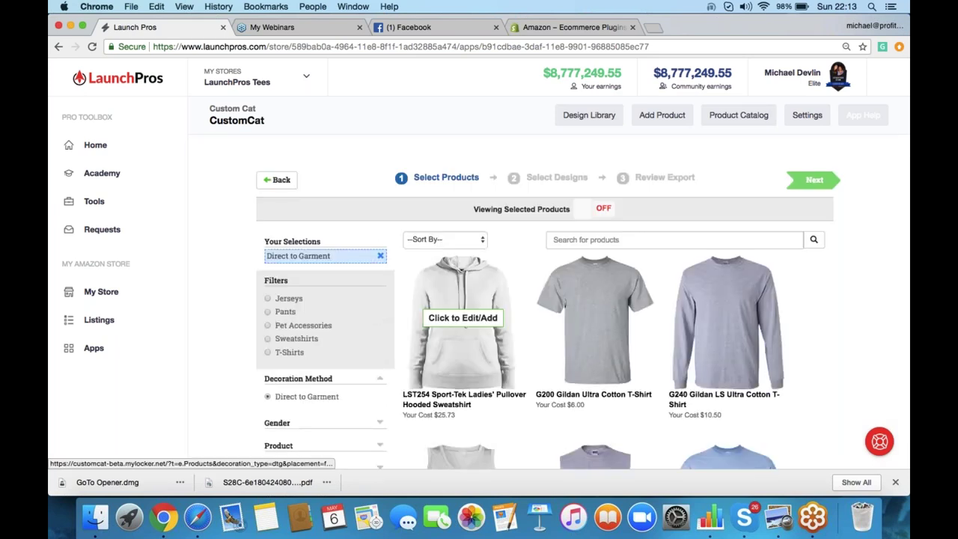
Step: Add the YT200 Sport-Tek Youth Sporty T-Shirt from the Direct to Garment catalog to the product selection
scroll(472, 332, down, 2)
scroll(473, 327, down, 10)
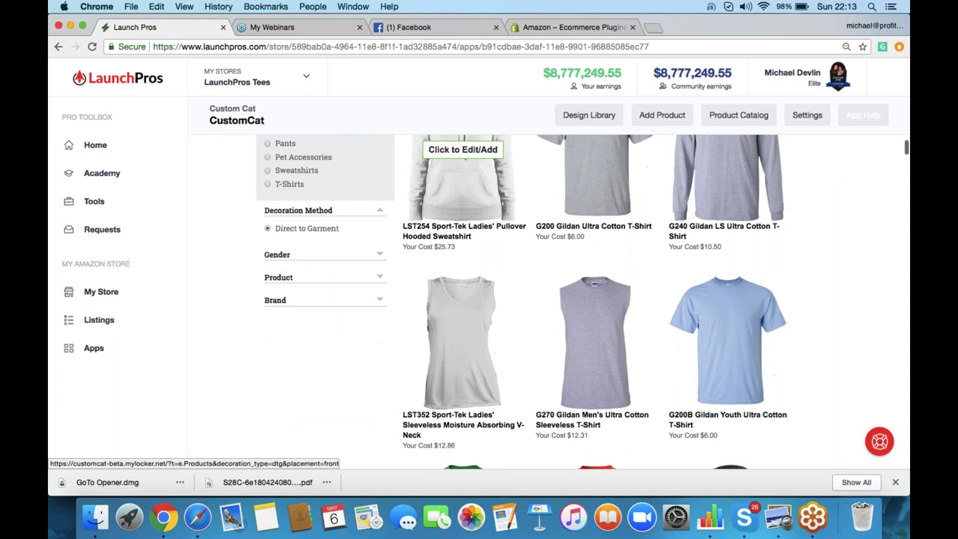
click(473, 327)
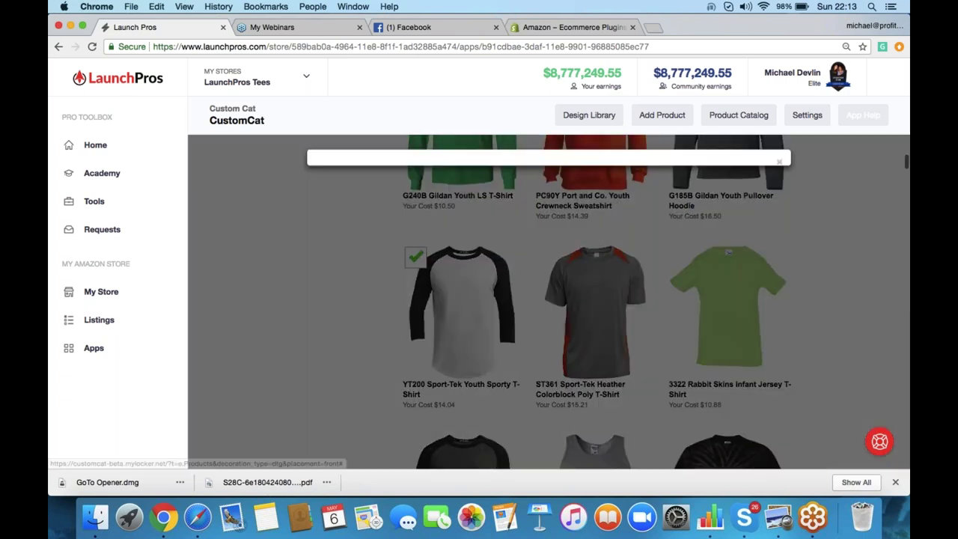
click(644, 182)
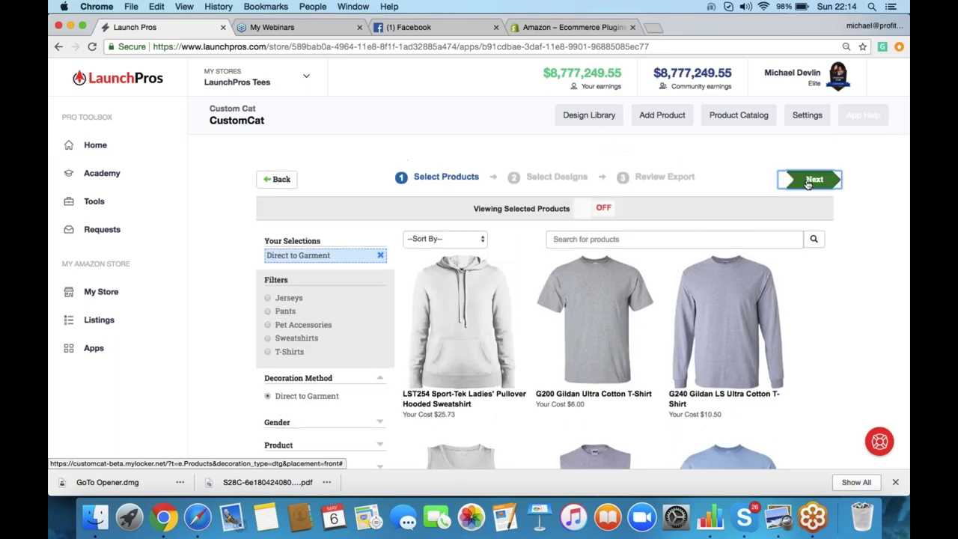
Step: Continue without saving an export template, and choose the "Hustler Deal With It" design for the export review
click(809, 180)
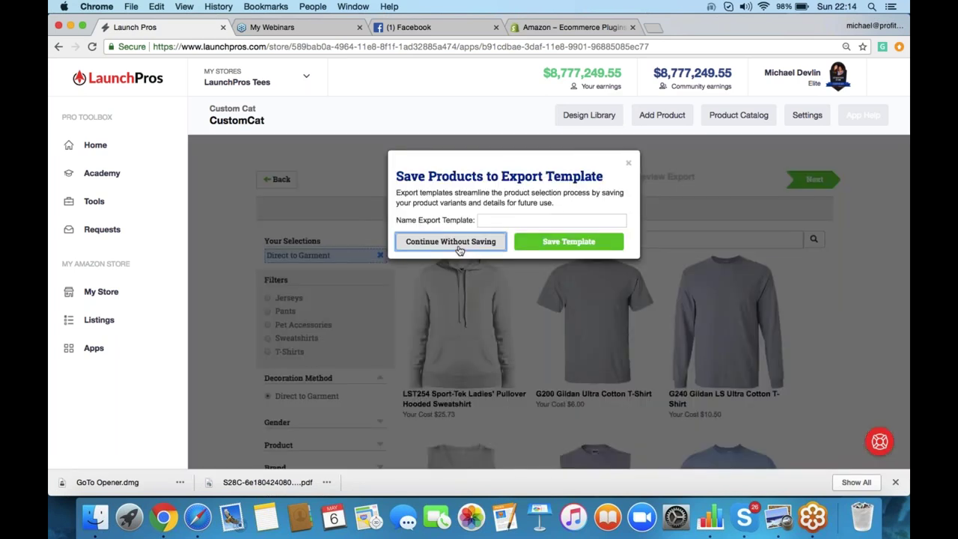
click(451, 242)
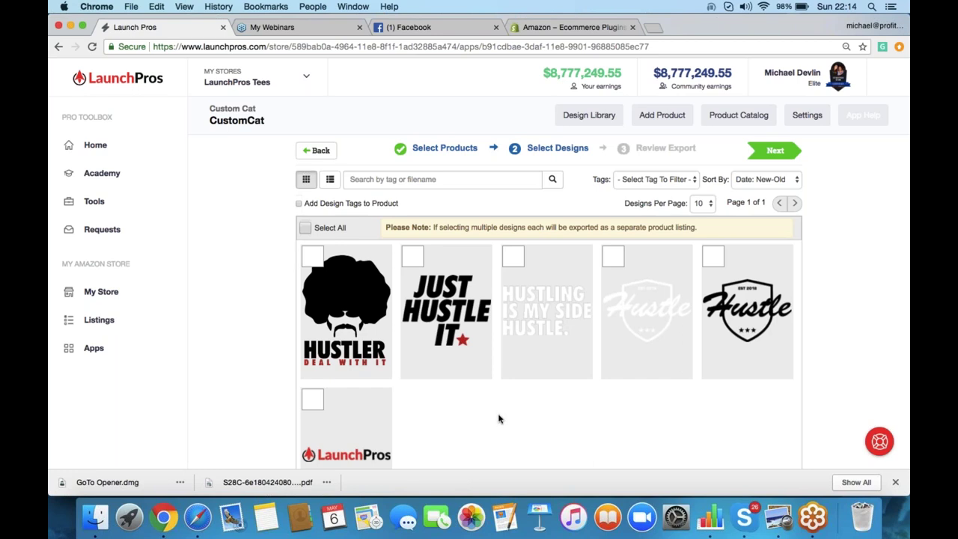
scroll(499, 419, down, 1)
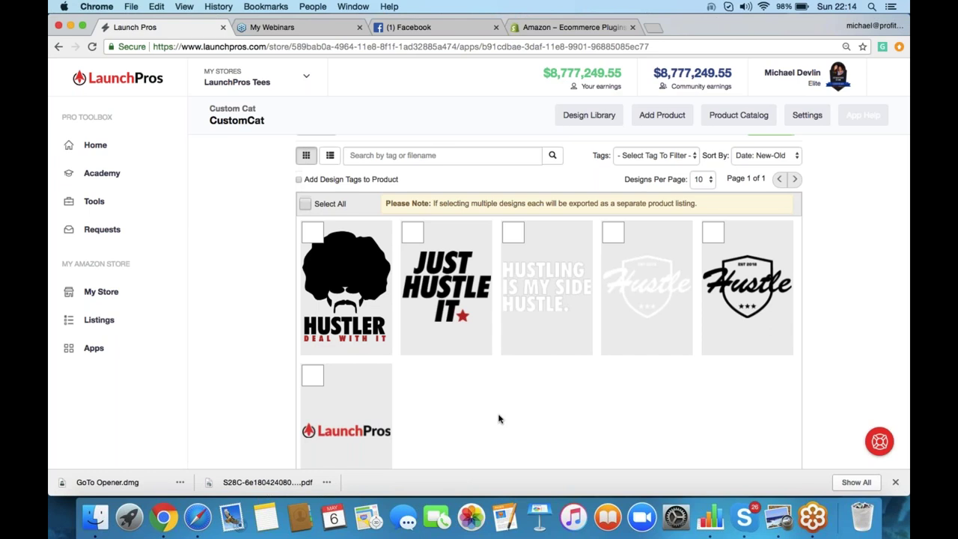
click(345, 288)
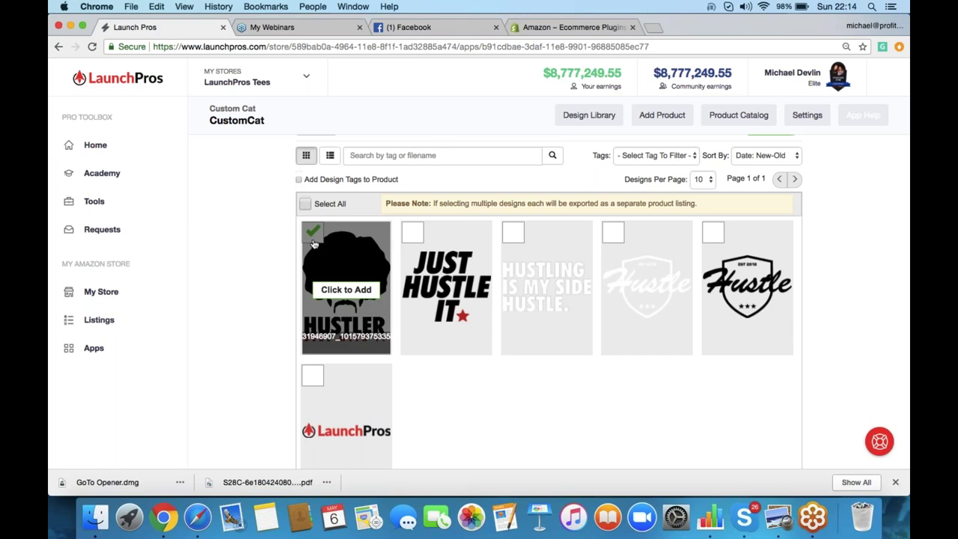
scroll(446, 314, up, 1)
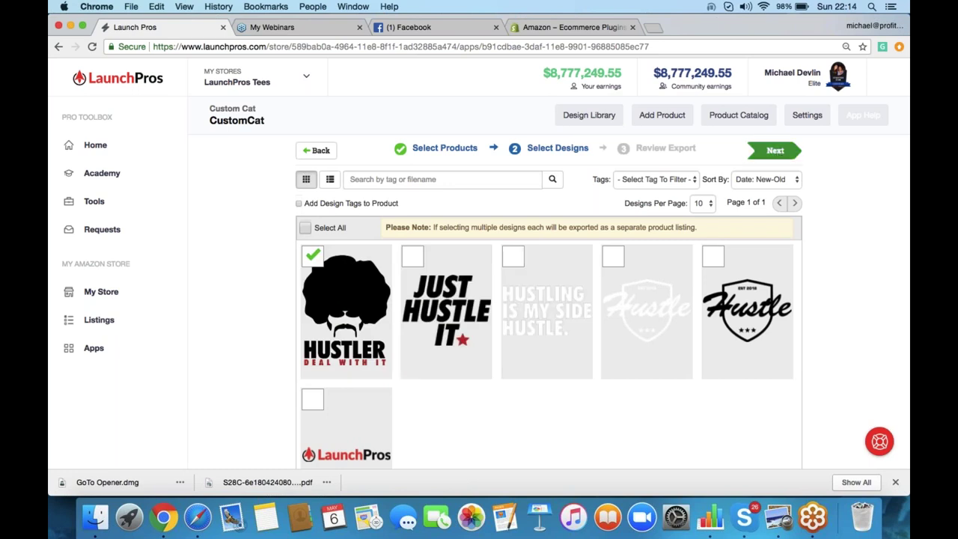
click(776, 152)
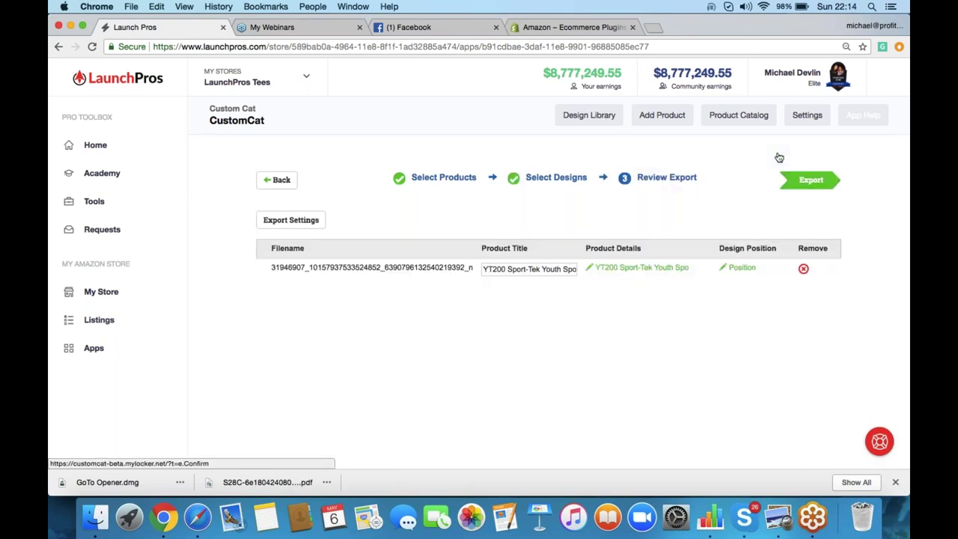
Step: Review the YT200 Sport-Tek Youth Sporty T-Shirt's product details and save the product
click(627, 269)
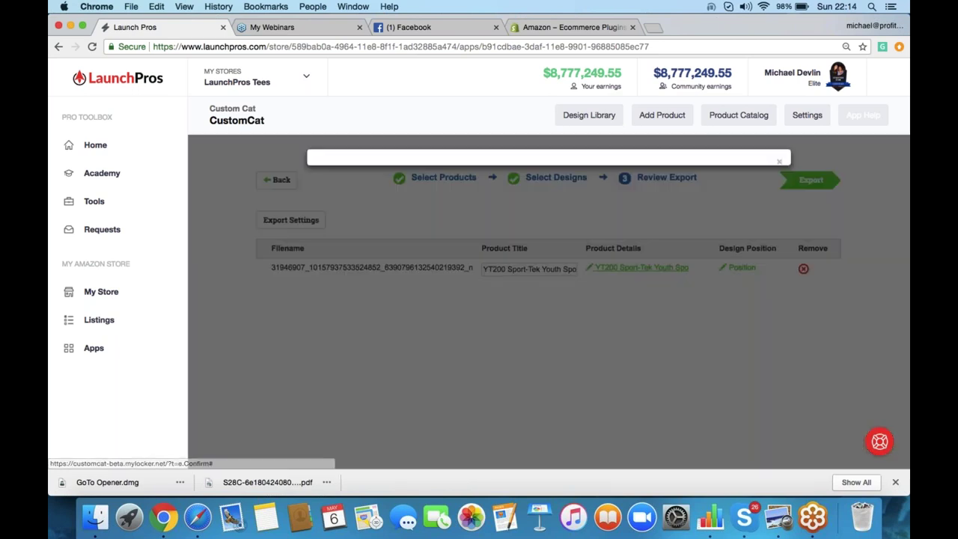
scroll(673, 299, down, 1)
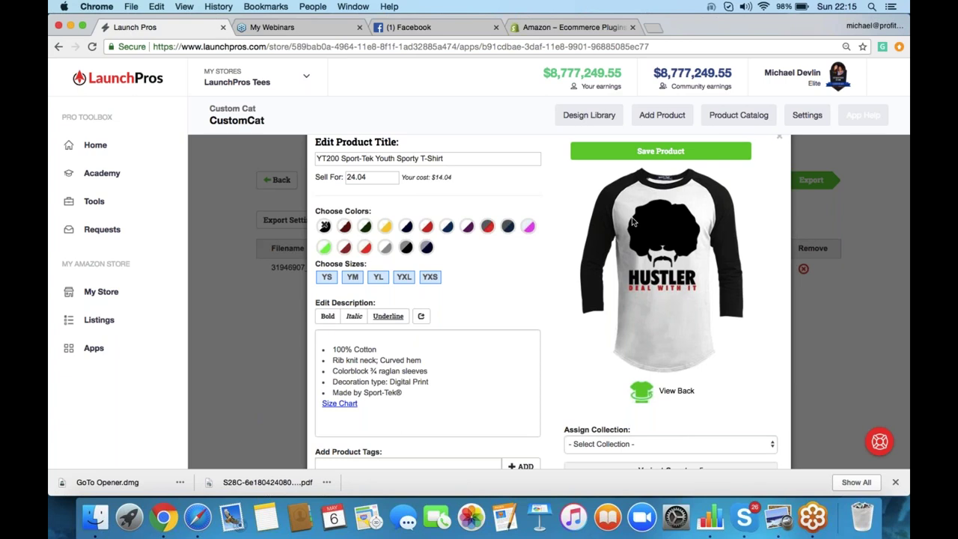
click(683, 151)
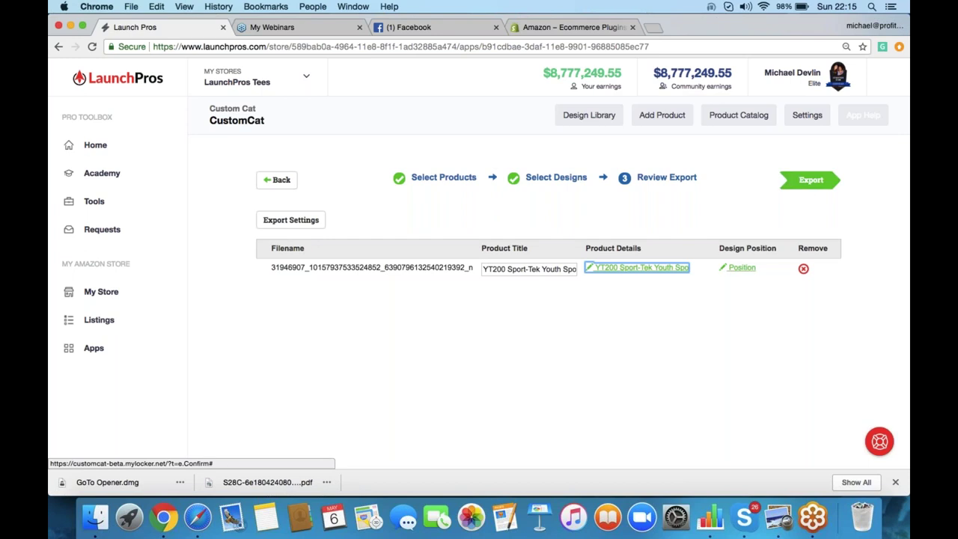
Step: Check the design's positioning on the shirt and export the product to the store
click(744, 270)
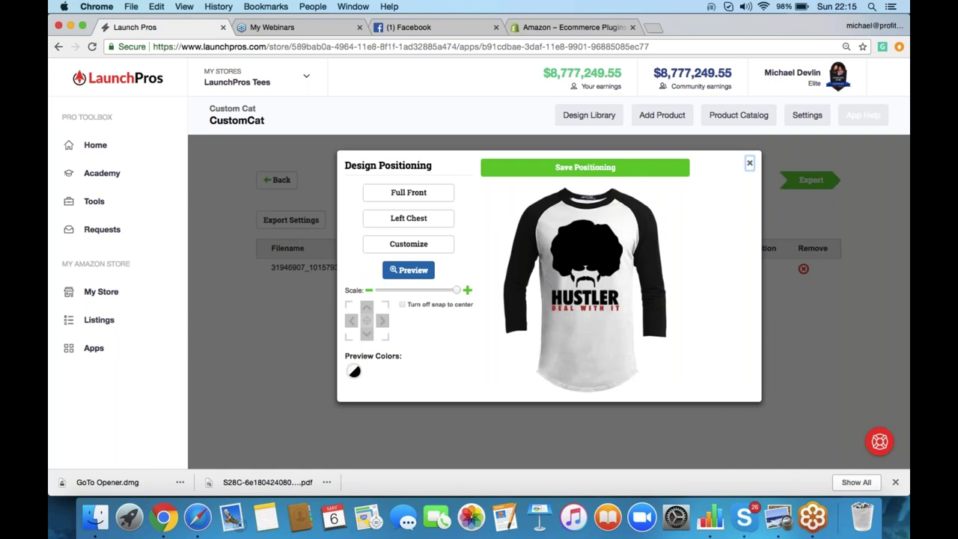
click(749, 162)
click(810, 179)
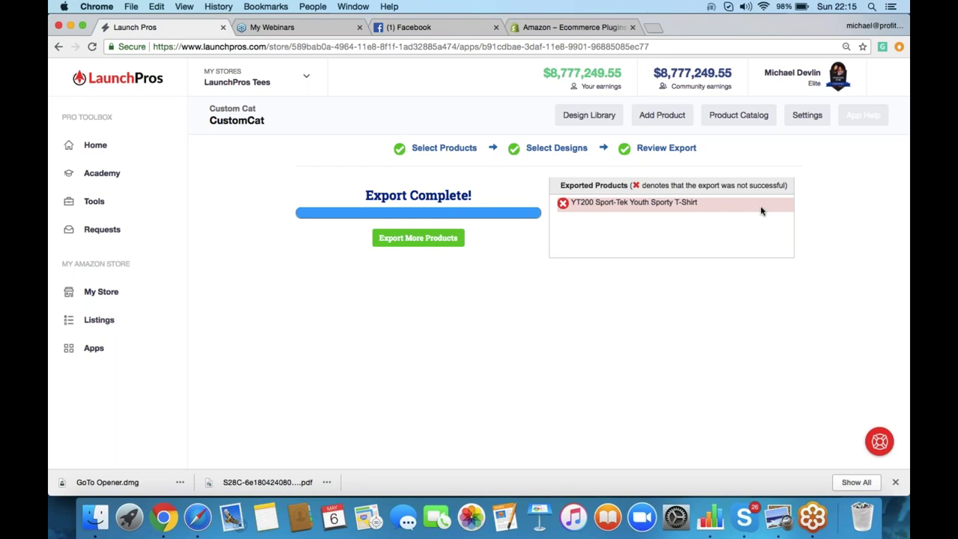
Step: Switch to the Shopify app store page for the Amazon app and read through its customer reviews
click(548, 30)
scroll(479, 284, down, 15)
scroll(374, 299, down, 15)
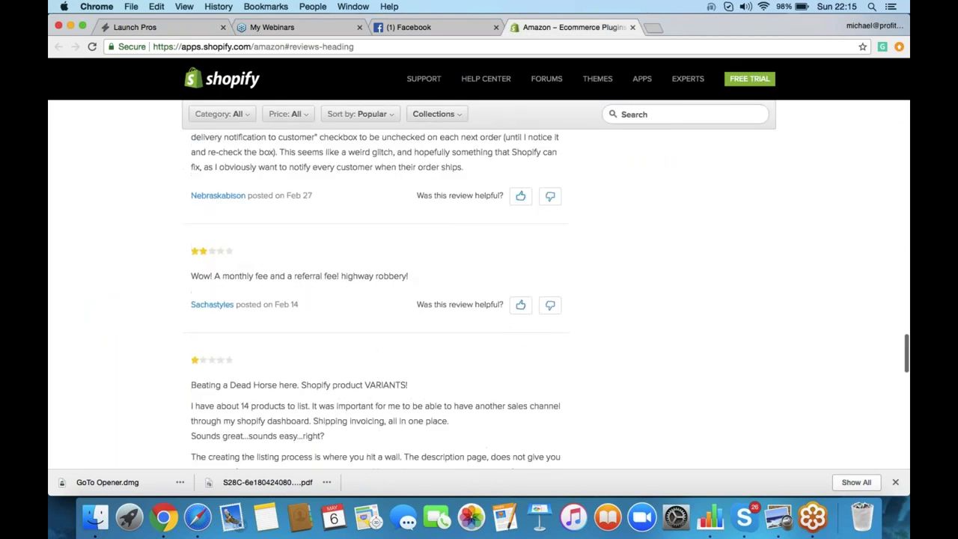
scroll(479, 299, down, 5)
scroll(449, 314, up, 3)
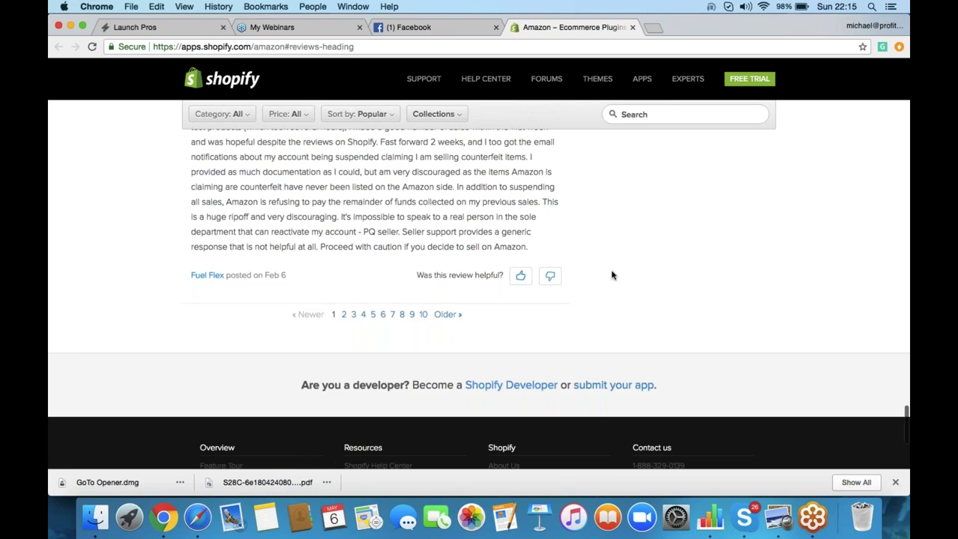
scroll(611, 275, up, 3)
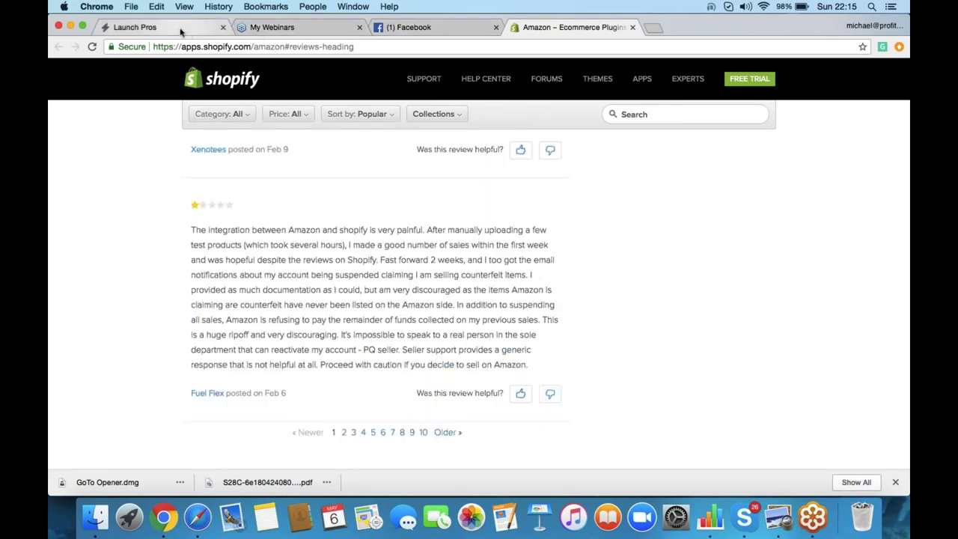
Step: Return to LaunchPros and open the management page for the store's listings
click(180, 30)
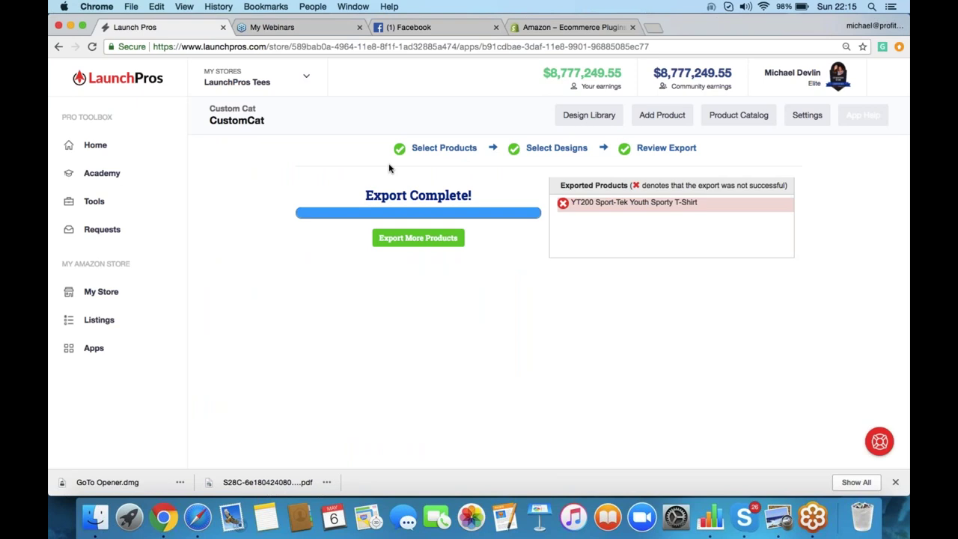
click(108, 327)
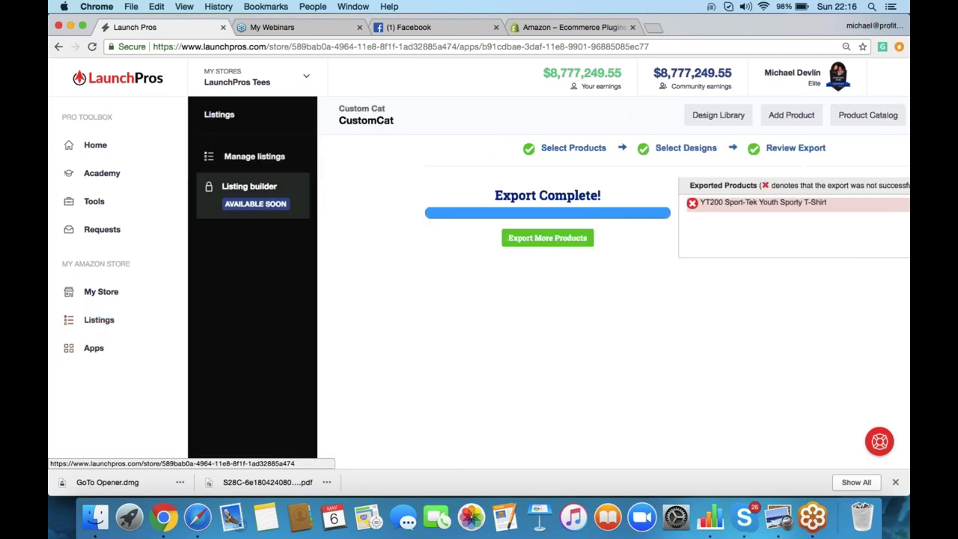
click(263, 165)
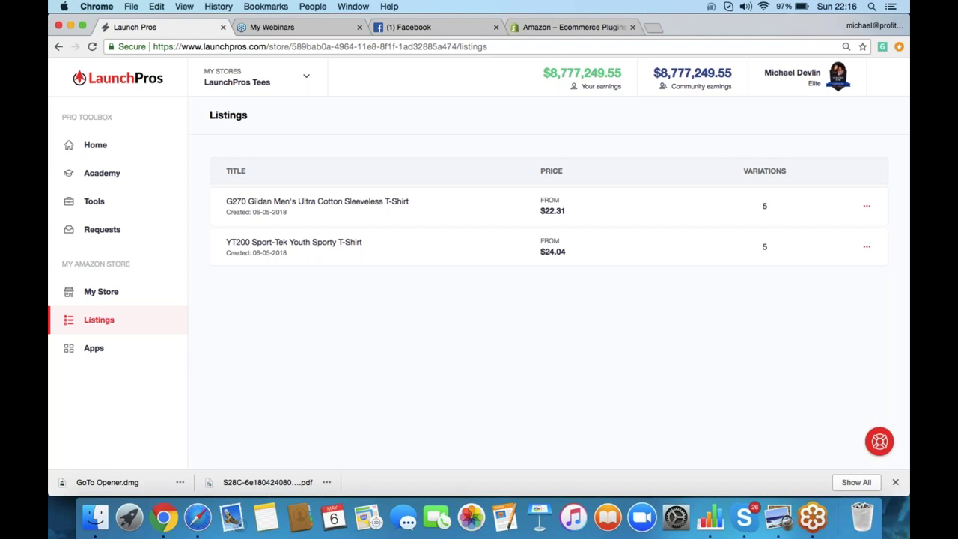
click(117, 351)
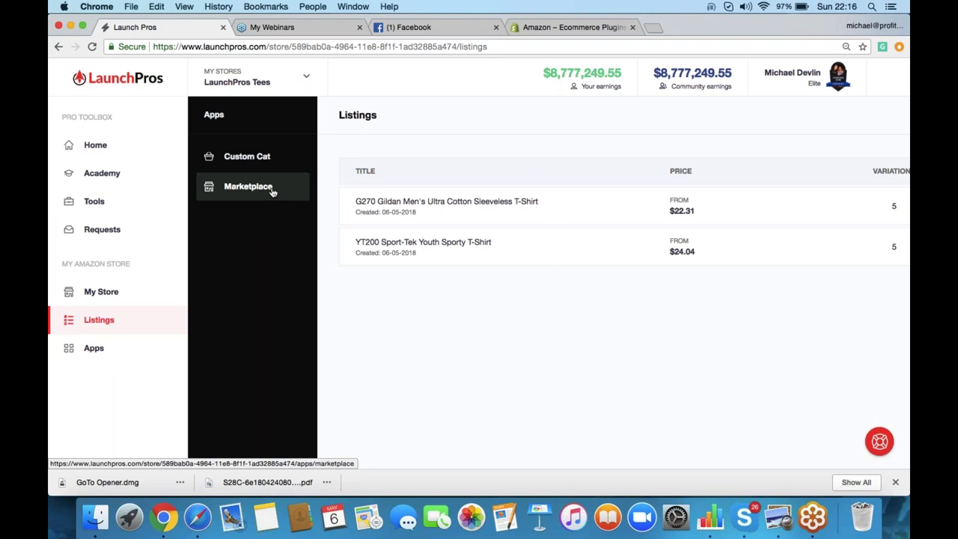
click(109, 331)
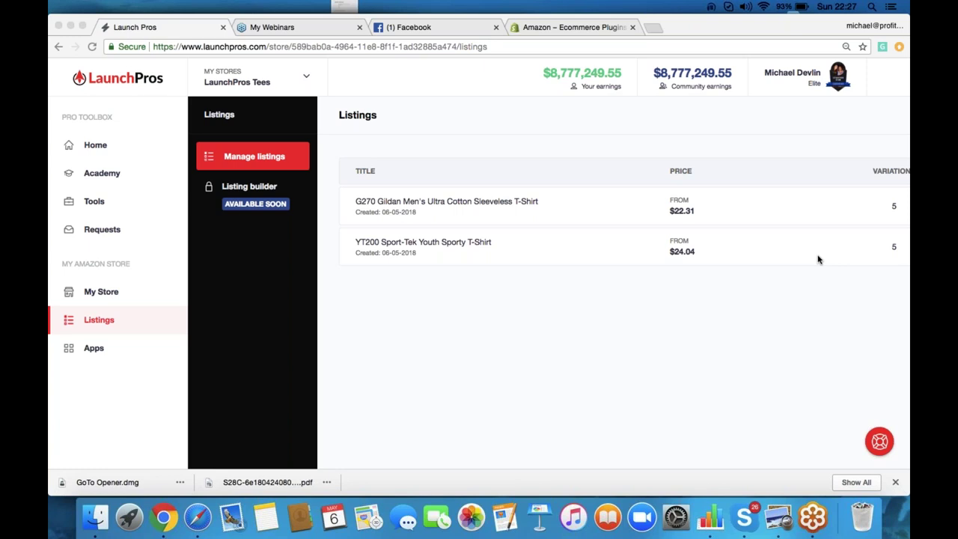
key(XF86AudioLowerVolume)
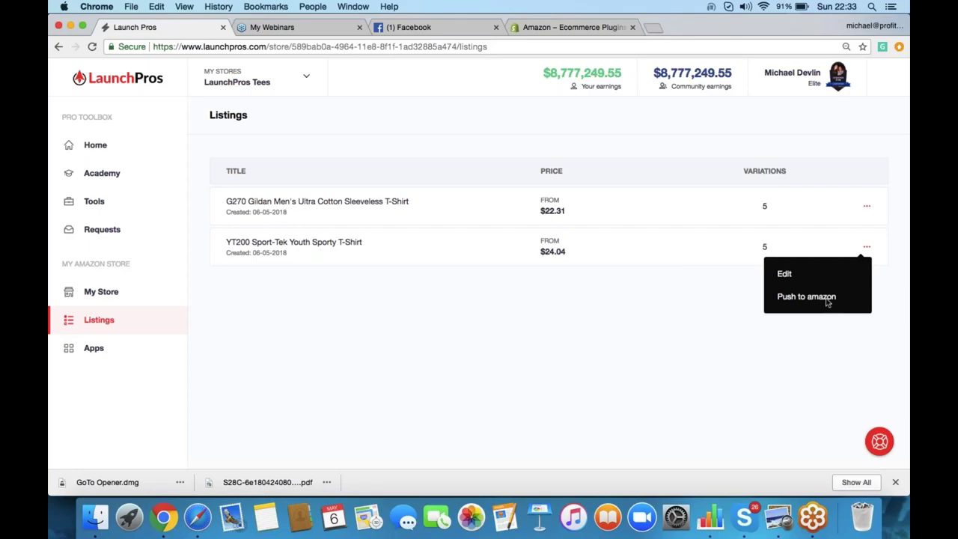
Step: Push the YT200 Sport-Tek Youth Sporty T-Shirt listing to Amazon
click(867, 247)
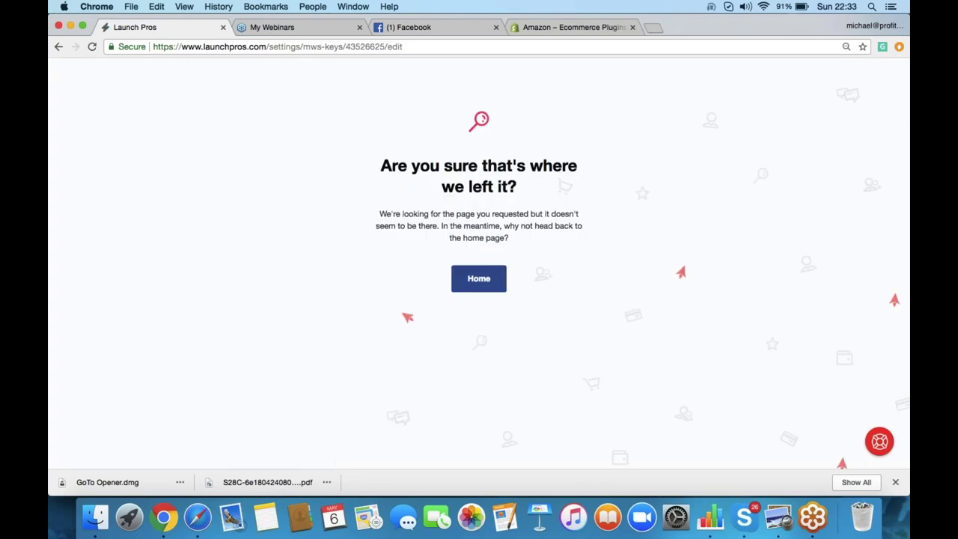
click(59, 46)
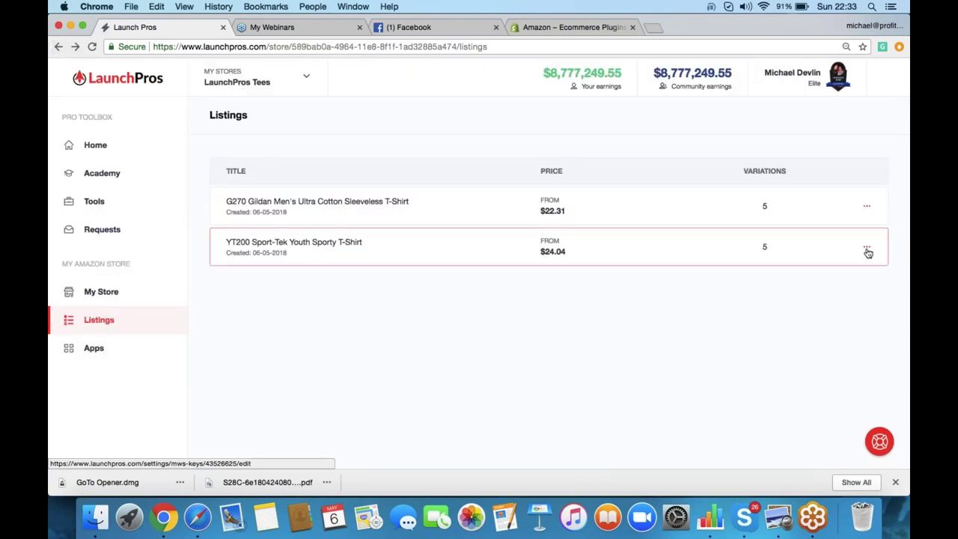
mouse_move(866, 252)
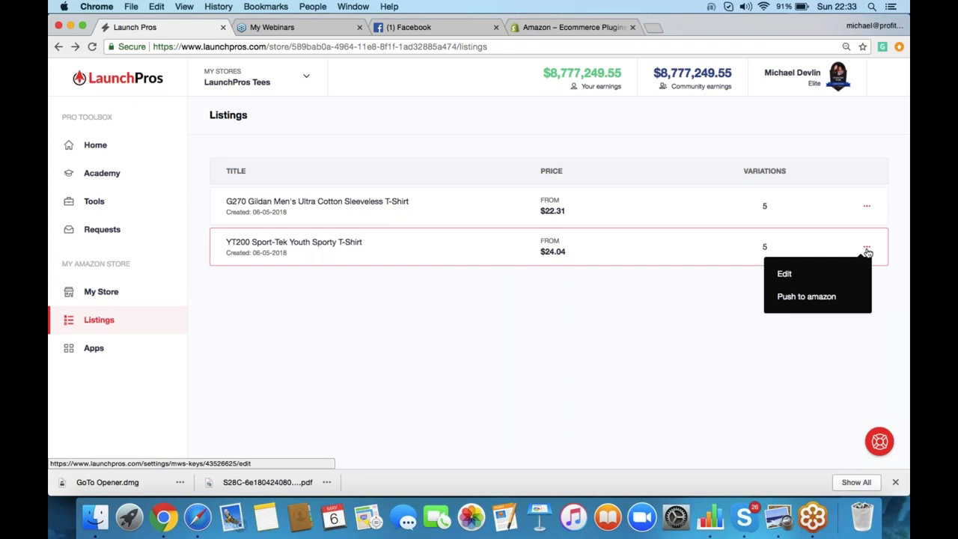
click(841, 296)
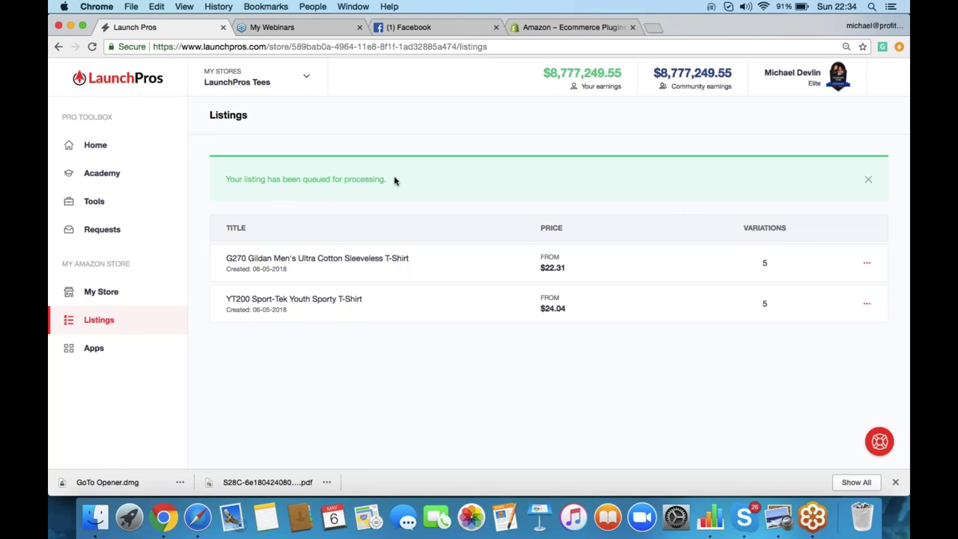
click(868, 305)
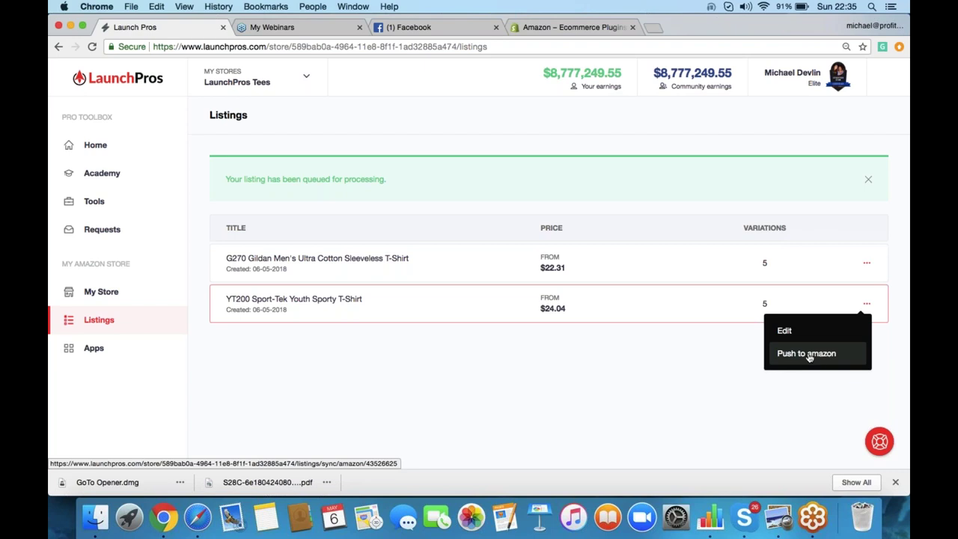
click(526, 199)
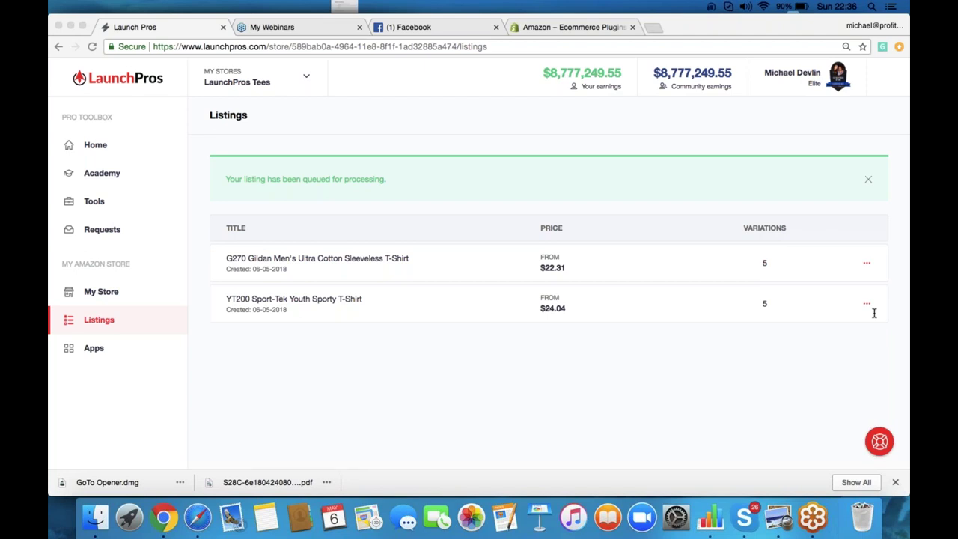
Step: Open the App Marketplace and highlight the Brand Vault app name
click(115, 300)
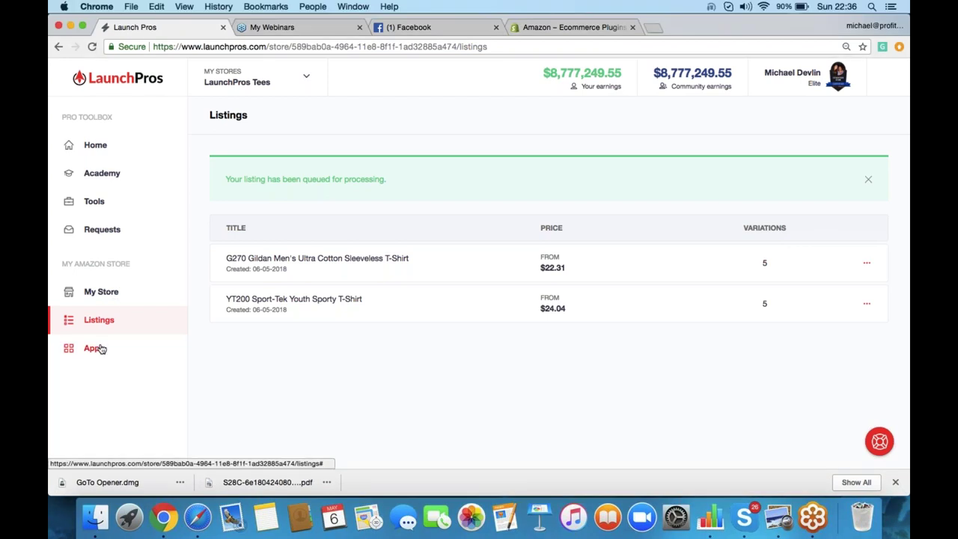
click(97, 348)
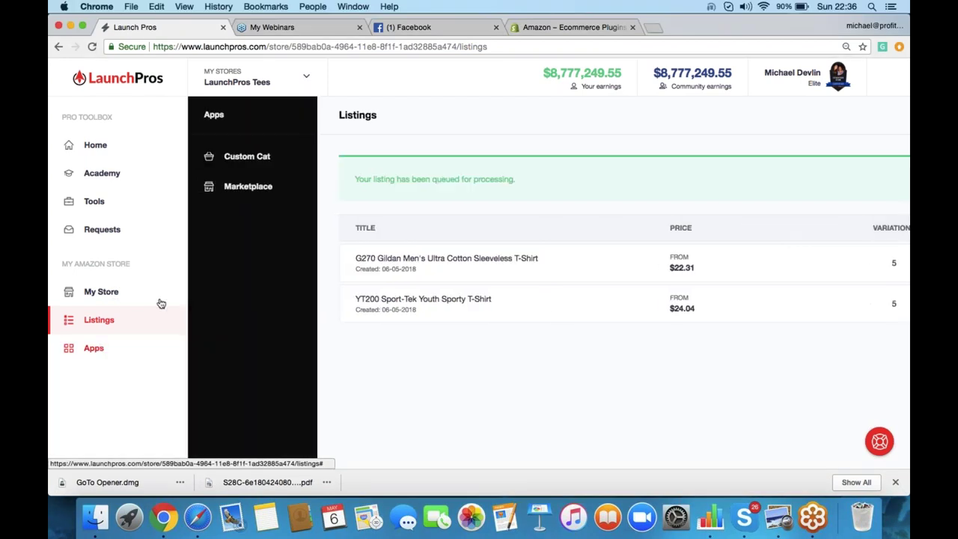
click(265, 187)
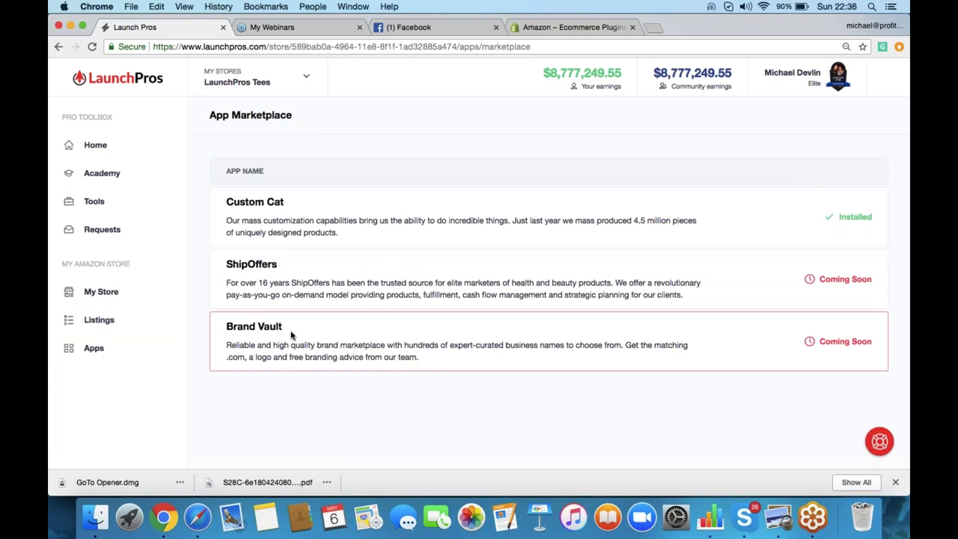
drag(290, 329, 219, 330)
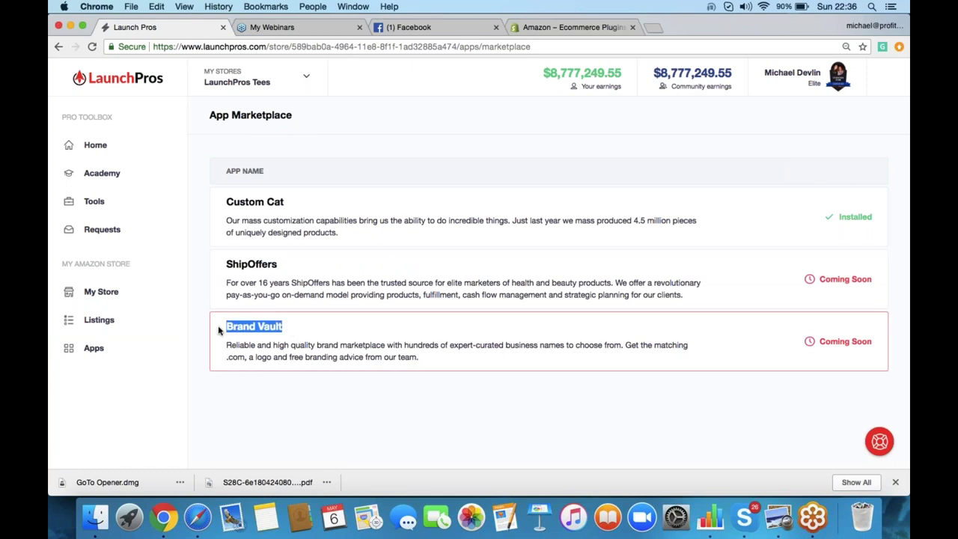